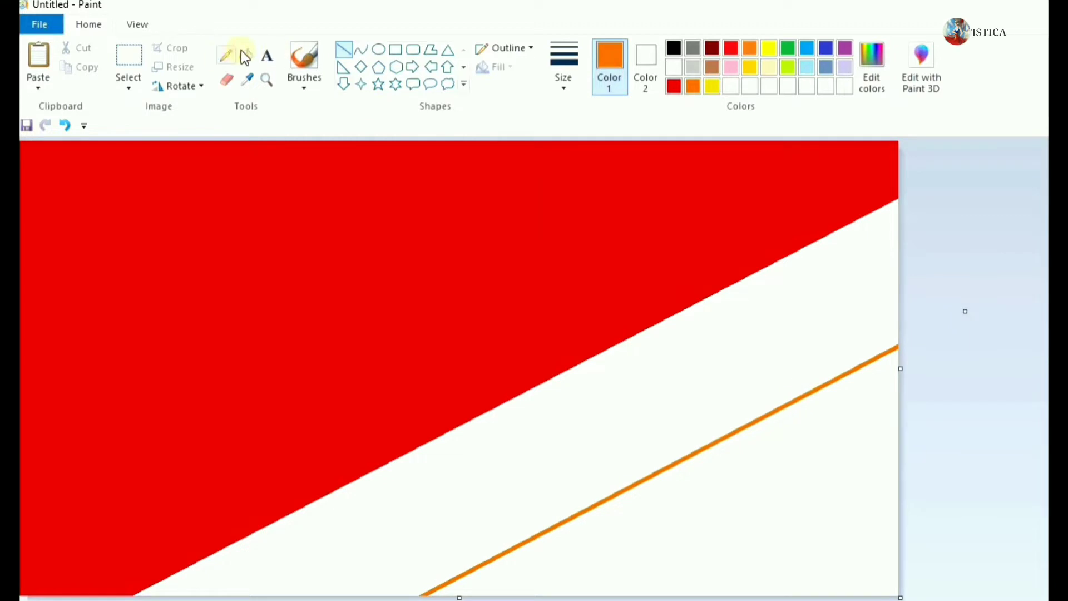
- Fill the white diagonal band beside the red area with orange and the remaining lower-right corner of the canvas with yellow
{"action": "left_click", "coordinate": [246, 56]}
{"action": "left_click", "coordinate": [695, 356]}
{"action": "left_click", "coordinate": [713, 86]}
{"action": "left_click", "coordinate": [806, 510]}
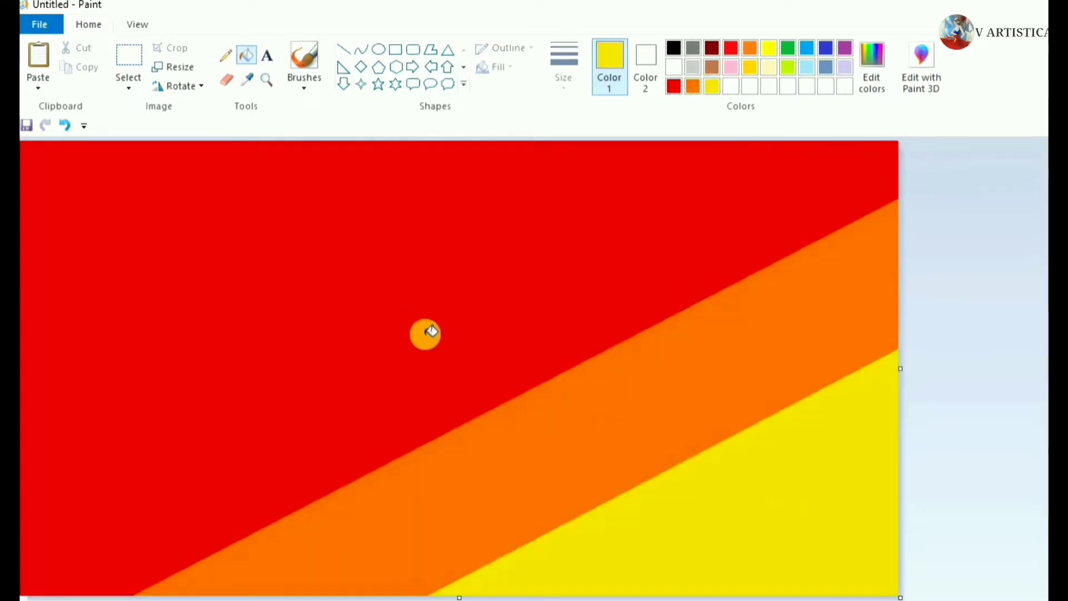
- Blend the bands into a vertical gradient by resizing in pixels without keeping proportions: shrink the width to a sliver and stretch it to 1080
{"action": "left_click", "coordinate": [194, 63]}
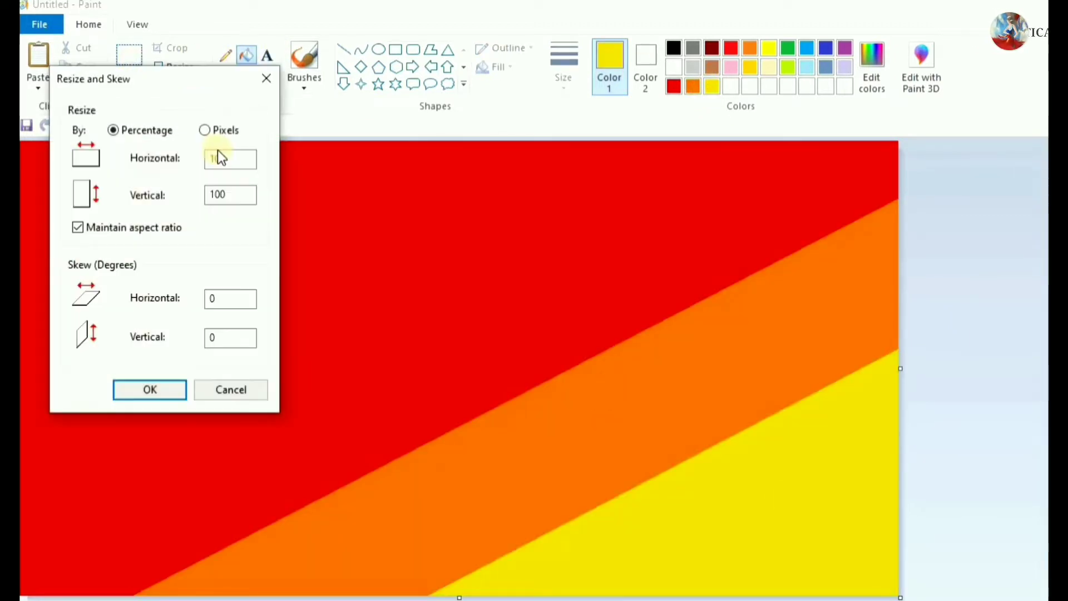
{"action": "left_click", "coordinate": [78, 227]}
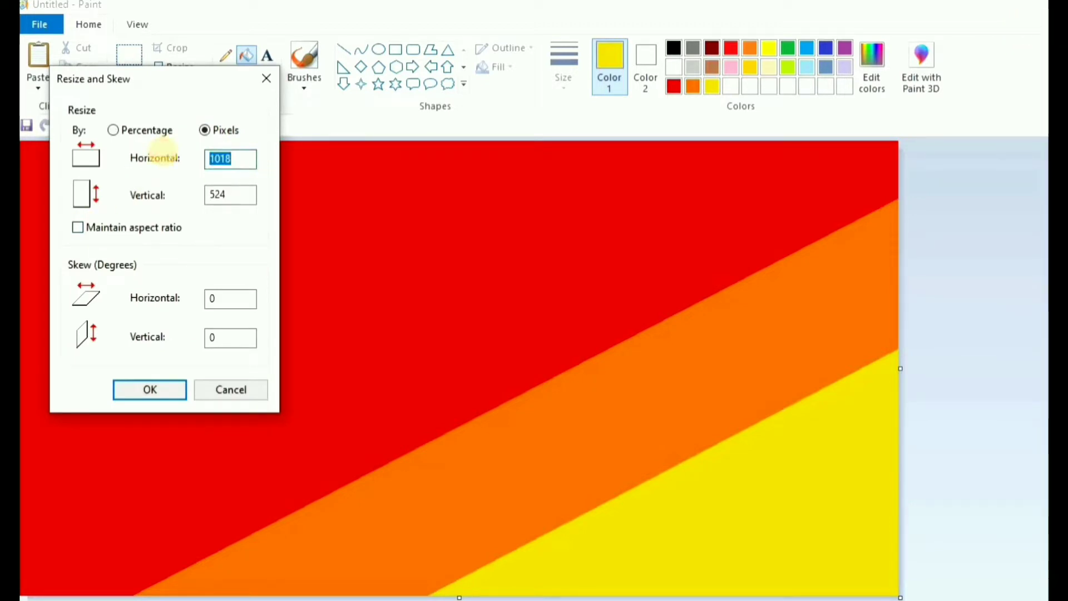
{"action": "key", "text": "Return"}
{"action": "left_click", "coordinate": [189, 65]}
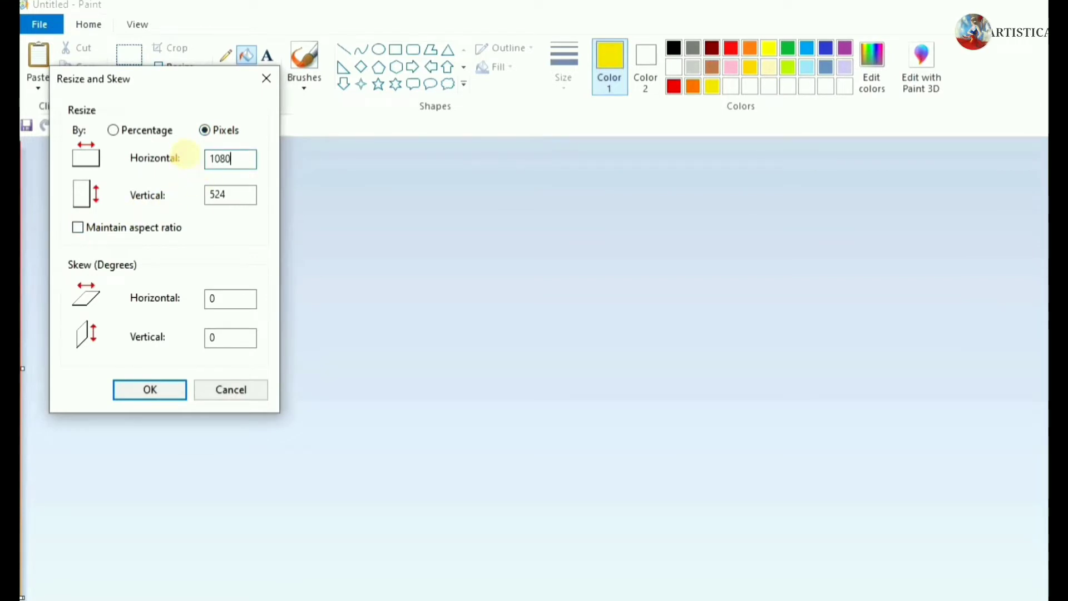
{"action": "left_click", "coordinate": [151, 395]}
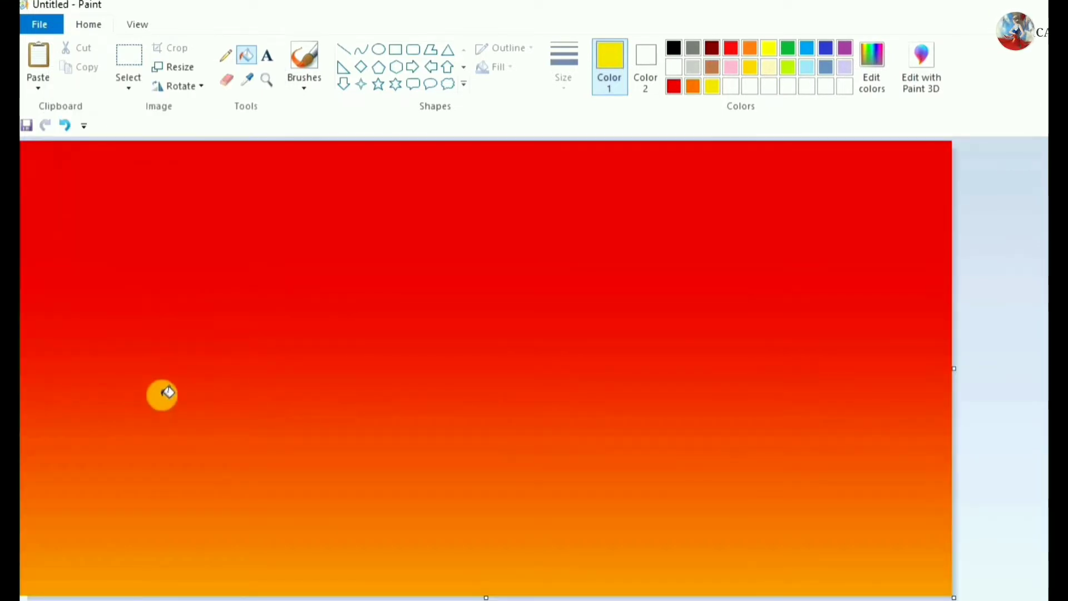
- Draw a small solid white circle as the sun, left of centre in the lower half of the sky
{"action": "left_click", "coordinate": [305, 85]}
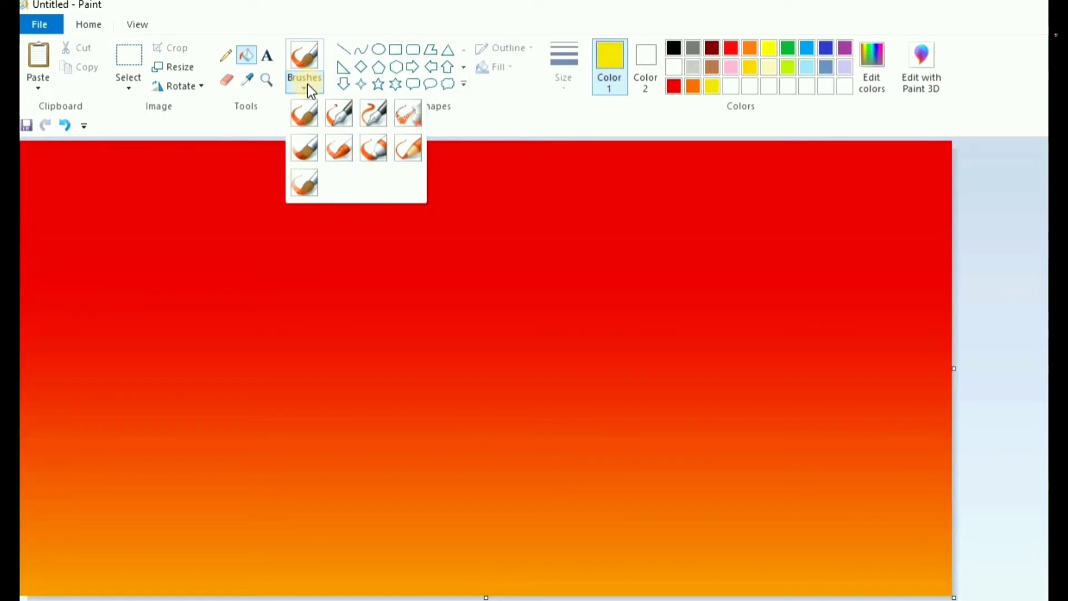
{"action": "left_click", "coordinate": [379, 51]}
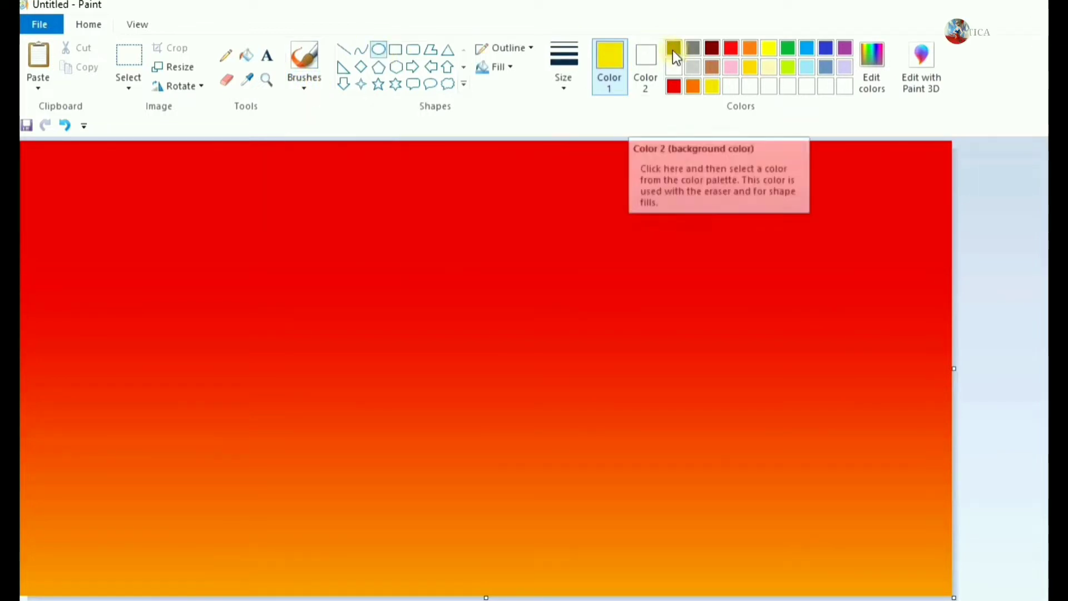
{"action": "left_click", "coordinate": [673, 66]}
{"action": "left_click", "coordinate": [495, 67]}
{"action": "left_click", "coordinate": [513, 110]}
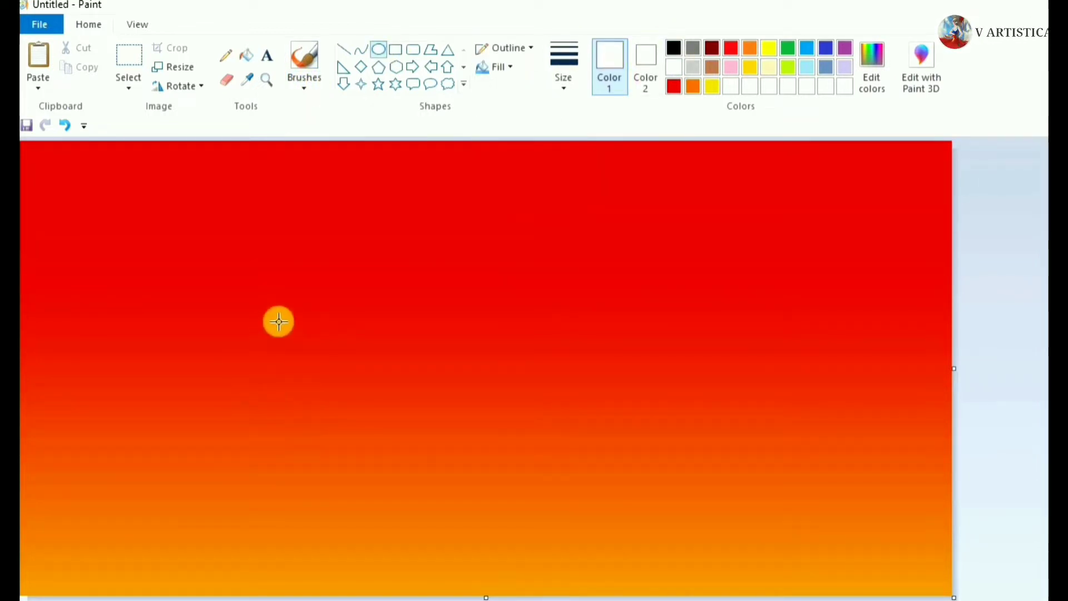
{"action": "mouse_move", "coordinate": [294, 320]}
{"action": "left_mouse_down"}
{"action": "mouse_move", "coordinate": [359, 382]}
{"action": "mouse_move", "coordinate": [333, 434]}
{"action": "mouse_move", "coordinate": [332, 399]}
{"action": "left_mouse_up"}
{"action": "left_click_drag", "start_coordinate": [364, 432], "coordinate": [340, 403]}
{"action": "left_click", "coordinate": [508, 329]}
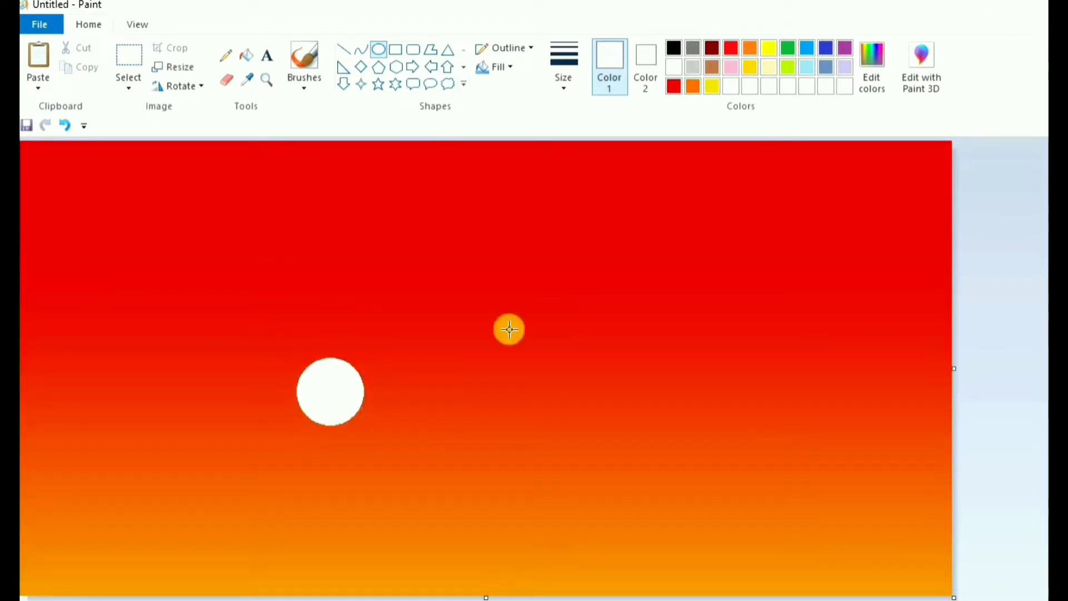
- Paint a thick black curved tree trunk from the canvas's upper-left corner to its lower edge, widening towards the base
{"action": "left_click", "coordinate": [312, 92]}
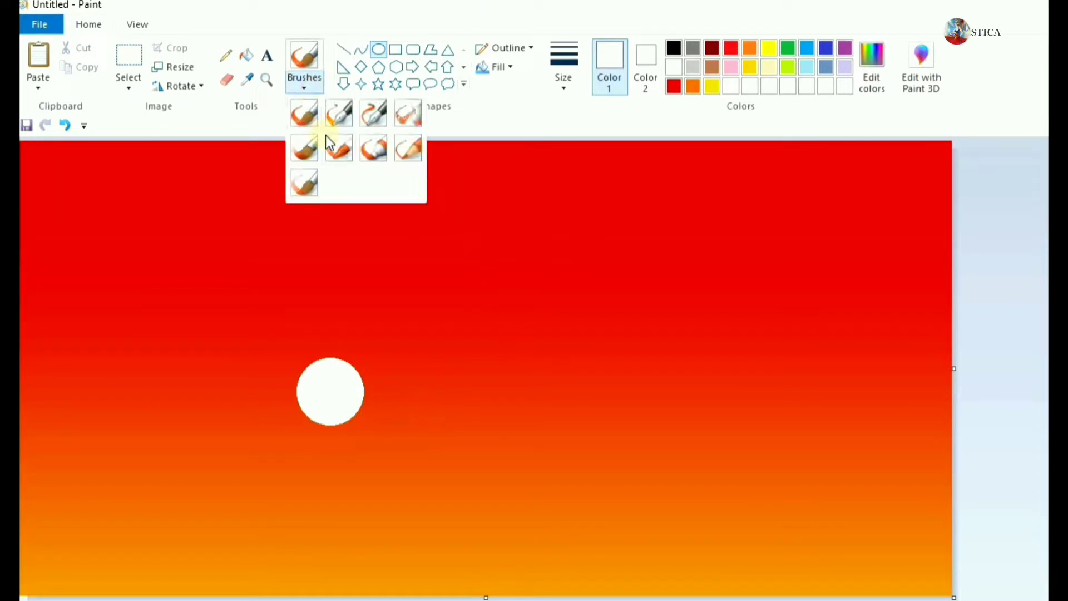
{"action": "left_click", "coordinate": [388, 142]}
{"action": "left_click", "coordinate": [305, 86]}
{"action": "left_click", "coordinate": [212, 203]}
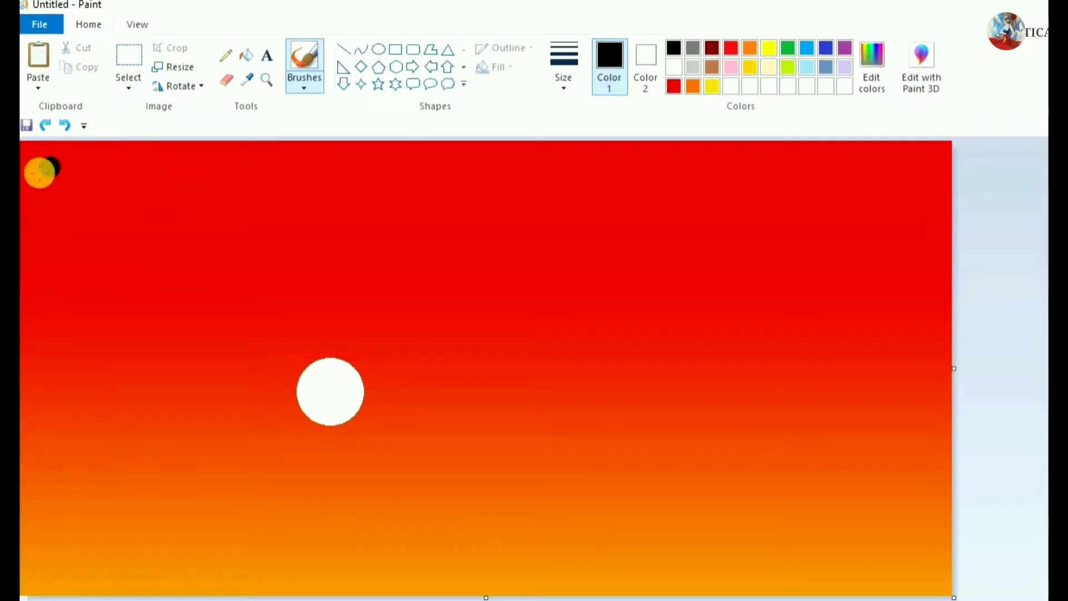
{"action": "mouse_move", "coordinate": [28, 154]}
{"action": "left_mouse_down"}
{"action": "mouse_move", "coordinate": [72, 262]}
{"action": "mouse_move", "coordinate": [98, 482]}
{"action": "mouse_move", "coordinate": [166, 597]}
{"action": "left_mouse_up"}
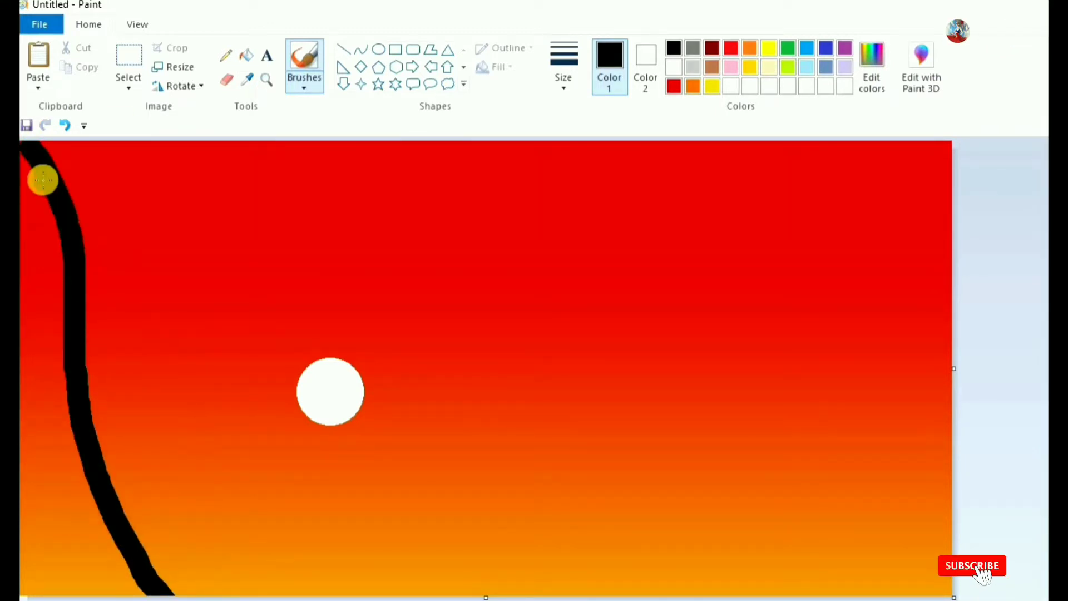
{"action": "mouse_move", "coordinate": [50, 196]}
{"action": "left_mouse_down"}
{"action": "mouse_move", "coordinate": [77, 477]}
{"action": "mouse_move", "coordinate": [122, 594]}
{"action": "mouse_move", "coordinate": [80, 476]}
{"action": "left_mouse_up"}
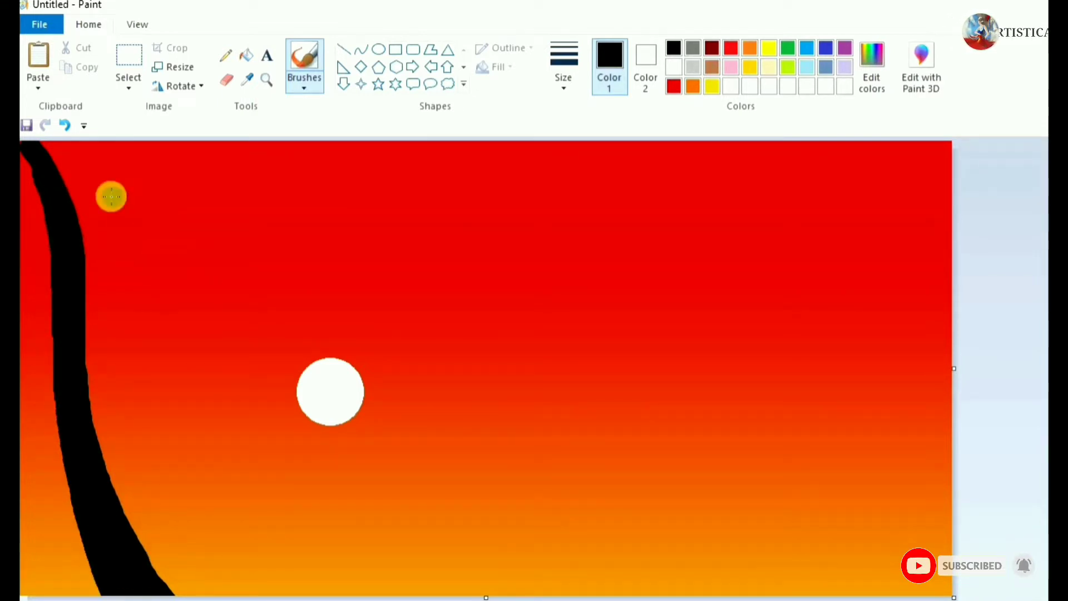
- Paint the tree's main black branches on both sides, including a long one above the sun, and thicken the trunk's edges
{"action": "left_click", "coordinate": [86, 202]}
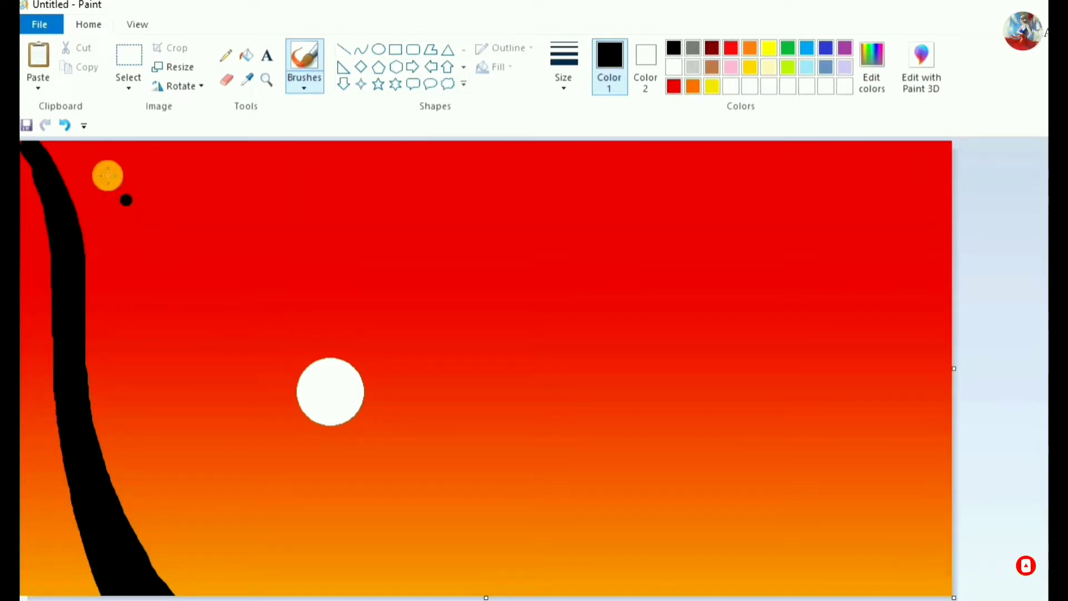
{"action": "left_click_drag", "start_coordinate": [120, 149], "coordinate": [74, 232]}
{"action": "mouse_move", "coordinate": [211, 147]}
{"action": "left_mouse_down"}
{"action": "mouse_move", "coordinate": [98, 322]}
{"action": "mouse_move", "coordinate": [79, 404]}
{"action": "mouse_move", "coordinate": [105, 301]}
{"action": "mouse_move", "coordinate": [87, 365]}
{"action": "left_mouse_up"}
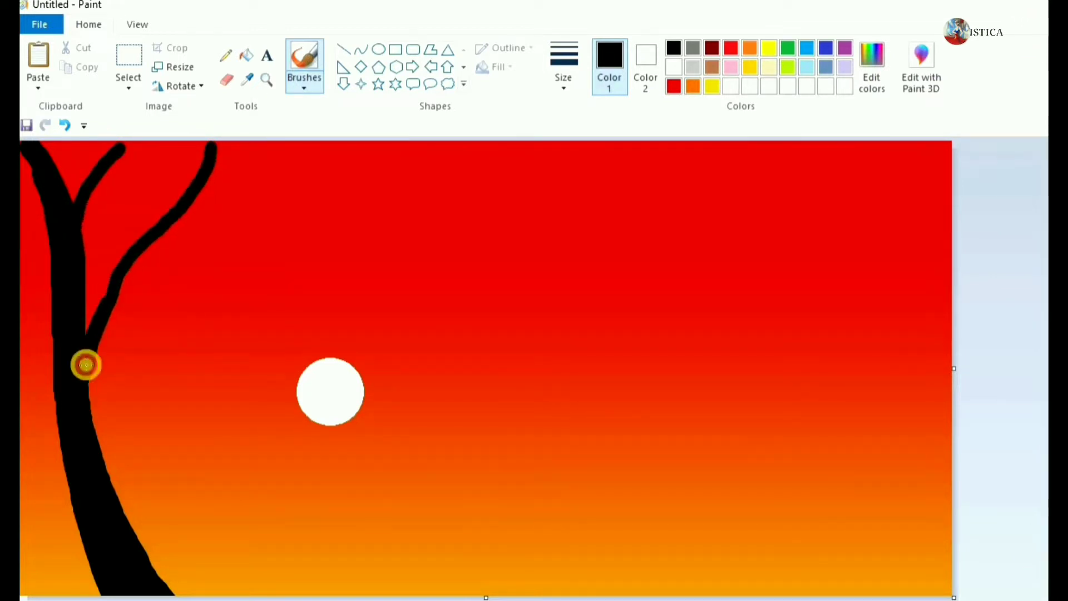
{"action": "mouse_move", "coordinate": [89, 429]}
{"action": "left_mouse_down"}
{"action": "mouse_move", "coordinate": [94, 358]}
{"action": "mouse_move", "coordinate": [90, 437]}
{"action": "mouse_move", "coordinate": [114, 508]}
{"action": "mouse_move", "coordinate": [153, 555]}
{"action": "left_mouse_up"}
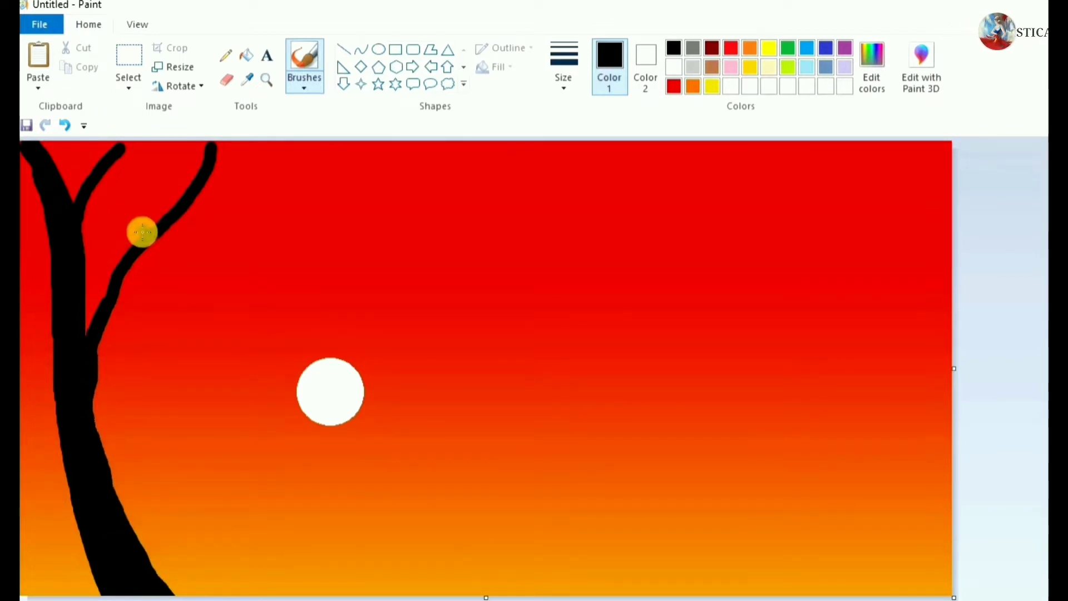
{"action": "left_click_drag", "start_coordinate": [25, 306], "coordinate": [97, 592]}
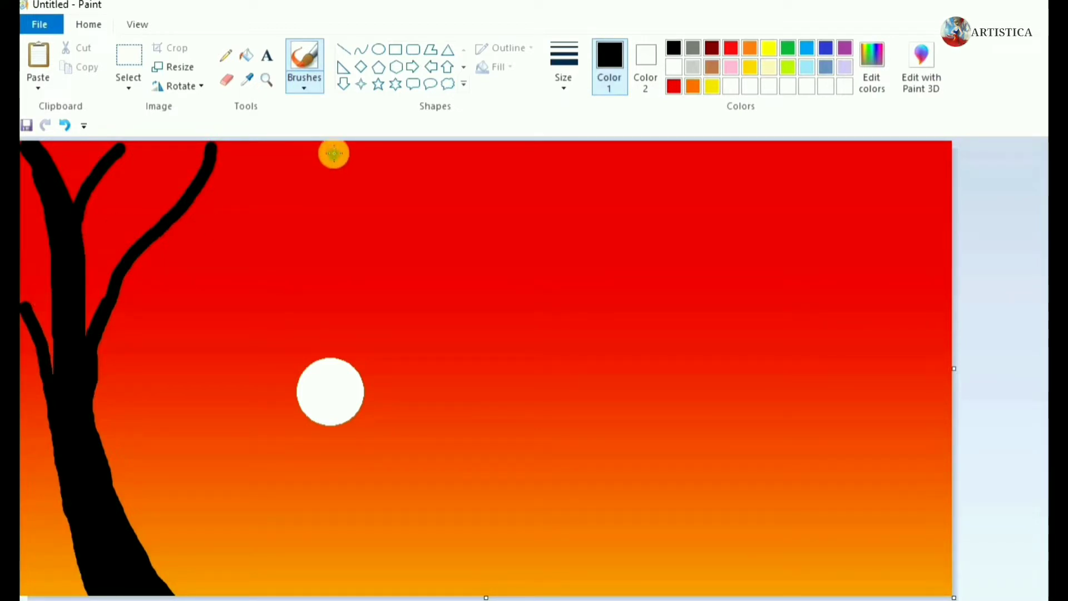
{"action": "mouse_move", "coordinate": [333, 154]}
{"action": "left_mouse_down"}
{"action": "mouse_move", "coordinate": [151, 234]}
{"action": "mouse_move", "coordinate": [122, 264]}
{"action": "mouse_move", "coordinate": [84, 373]}
{"action": "left_mouse_up"}
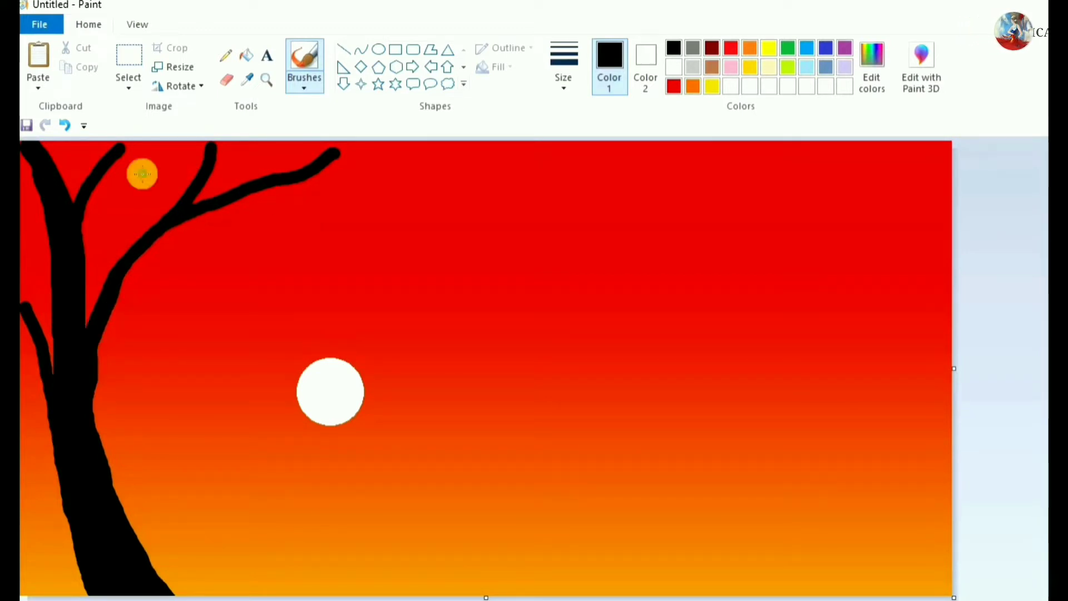
- Add thinner black twigs forking from the upper branches and a tapering side branch above the sun
{"action": "mouse_move", "coordinate": [146, 165]}
{"action": "left_mouse_down"}
{"action": "mouse_move", "coordinate": [134, 160]}
{"action": "mouse_move", "coordinate": [88, 198]}
{"action": "left_mouse_up"}
{"action": "left_click", "coordinate": [119, 193]}
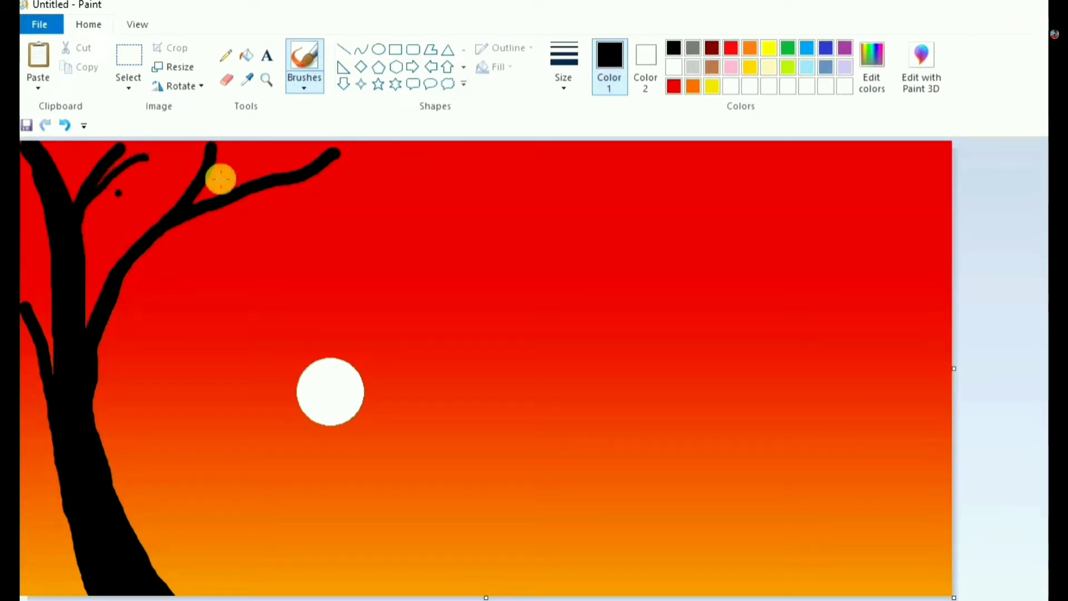
{"action": "left_click_drag", "start_coordinate": [221, 173], "coordinate": [191, 201]}
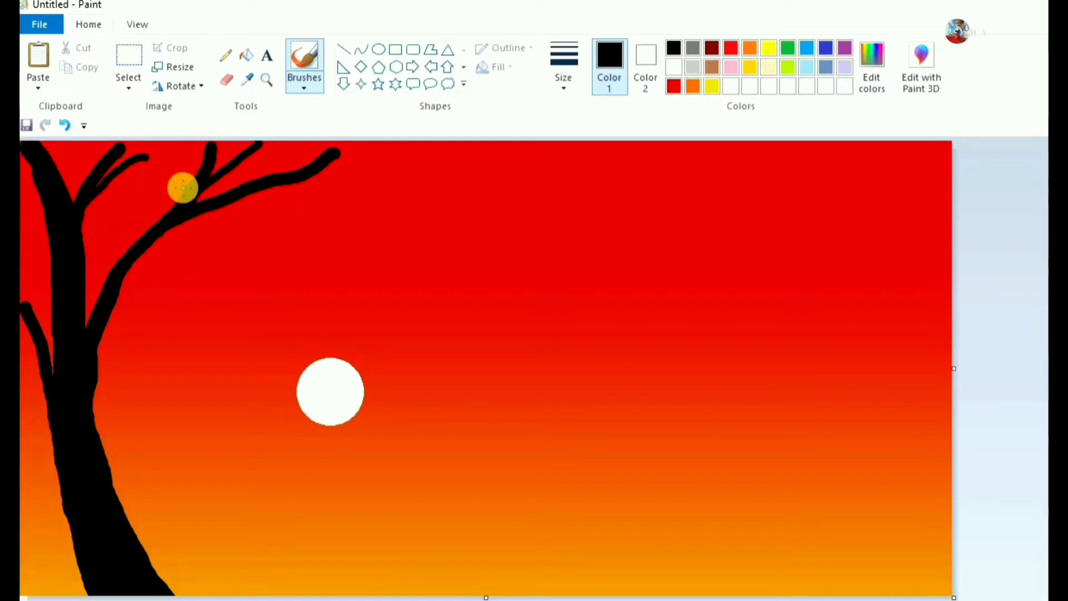
{"action": "left_click_drag", "start_coordinate": [294, 146], "coordinate": [274, 177]}
{"action": "left_click_drag", "start_coordinate": [281, 239], "coordinate": [132, 268]}
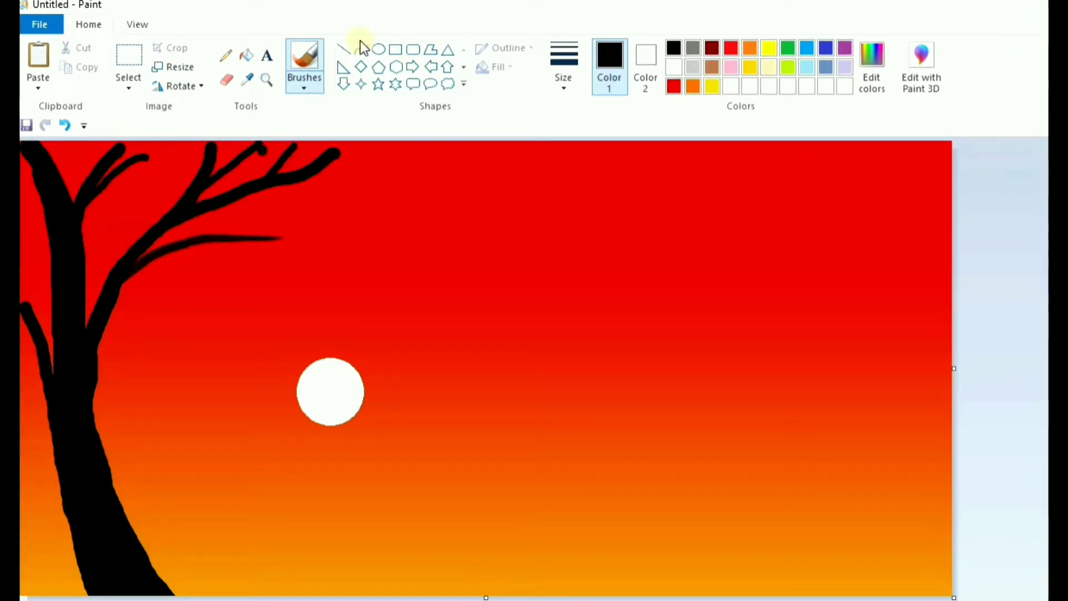
- Spray dense black foliage around the branches with the Airbrush to form the tree's crown
{"action": "left_click", "coordinate": [304, 83]}
{"action": "left_click", "coordinate": [409, 118]}
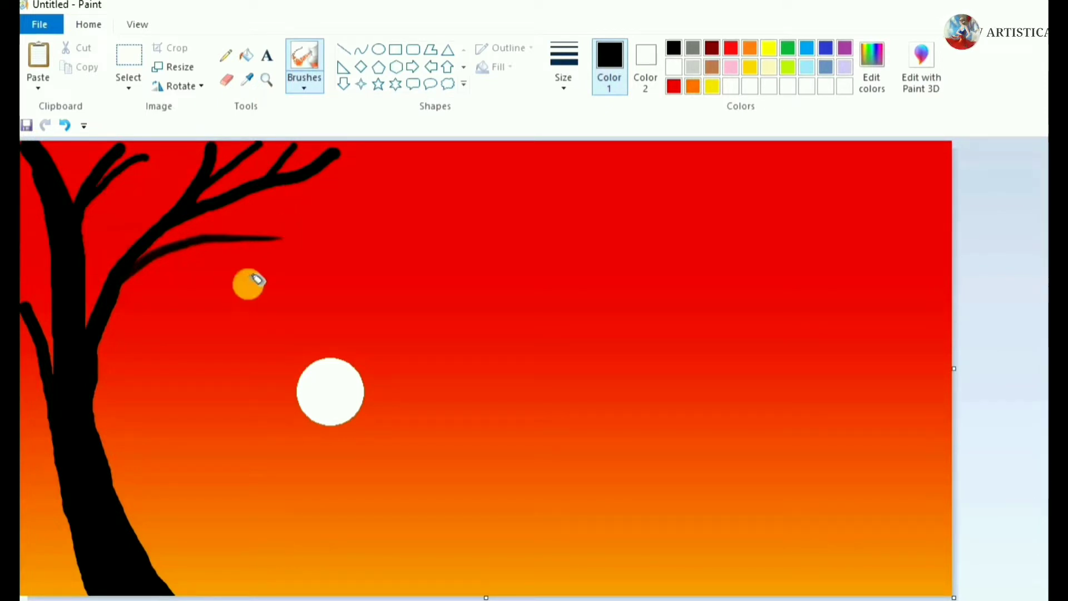
{"action": "mouse_move", "coordinate": [174, 295]}
{"action": "left_mouse_down"}
{"action": "mouse_move", "coordinate": [266, 277]}
{"action": "mouse_move", "coordinate": [274, 219]}
{"action": "mouse_move", "coordinate": [331, 196]}
{"action": "mouse_move", "coordinate": [342, 159]}
{"action": "mouse_move", "coordinate": [267, 139]}
{"action": "mouse_move", "coordinate": [36, 146]}
{"action": "mouse_move", "coordinate": [115, 199]}
{"action": "mouse_move", "coordinate": [87, 234]}
{"action": "mouse_move", "coordinate": [287, 156]}
{"action": "mouse_move", "coordinate": [88, 205]}
{"action": "mouse_move", "coordinate": [31, 294]}
{"action": "mouse_move", "coordinate": [62, 207]}
{"action": "mouse_move", "coordinate": [248, 228]}
{"action": "mouse_move", "coordinate": [201, 202]}
{"action": "mouse_move", "coordinate": [286, 169]}
{"action": "mouse_move", "coordinate": [301, 203]}
{"action": "mouse_move", "coordinate": [323, 183]}
{"action": "mouse_move", "coordinate": [264, 221]}
{"action": "mouse_move", "coordinate": [275, 220]}
{"action": "mouse_move", "coordinate": [334, 173]}
{"action": "mouse_move", "coordinate": [286, 228]}
{"action": "mouse_move", "coordinate": [364, 148]}
{"action": "mouse_move", "coordinate": [332, 240]}
{"action": "mouse_move", "coordinate": [358, 201]}
{"action": "mouse_move", "coordinate": [276, 245]}
{"action": "mouse_move", "coordinate": [253, 289]}
{"action": "mouse_move", "coordinate": [211, 301]}
{"action": "mouse_move", "coordinate": [123, 273]}
{"action": "mouse_move", "coordinate": [190, 294]}
{"action": "mouse_move", "coordinate": [241, 278]}
{"action": "mouse_move", "coordinate": [142, 263]}
{"action": "mouse_move", "coordinate": [211, 232]}
{"action": "mouse_move", "coordinate": [199, 247]}
{"action": "mouse_move", "coordinate": [270, 192]}
{"action": "mouse_move", "coordinate": [188, 251]}
{"action": "mouse_move", "coordinate": [283, 173]}
{"action": "mouse_move", "coordinate": [225, 151]}
{"action": "mouse_move", "coordinate": [121, 200]}
{"action": "mouse_move", "coordinate": [102, 186]}
{"action": "mouse_move", "coordinate": [135, 187]}
{"action": "mouse_move", "coordinate": [79, 154]}
{"action": "mouse_move", "coordinate": [58, 168]}
{"action": "mouse_move", "coordinate": [132, 151]}
{"action": "mouse_move", "coordinate": [105, 142]}
{"action": "left_mouse_up"}
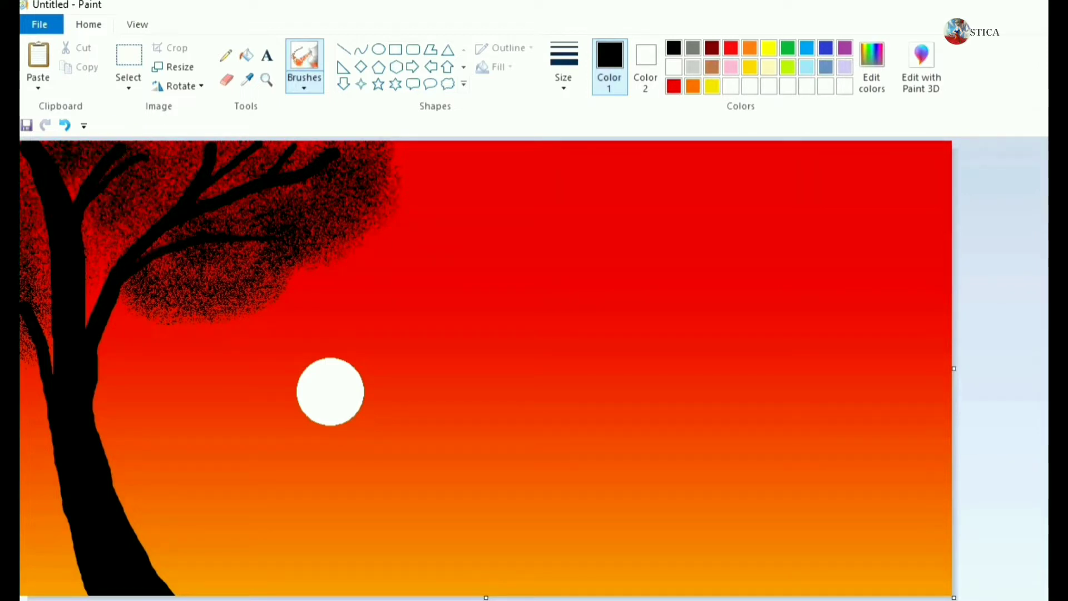
{"action": "mouse_move", "coordinate": [56, 197]}
{"action": "left_mouse_down"}
{"action": "mouse_move", "coordinate": [65, 161]}
{"action": "mouse_move", "coordinate": [25, 154]}
{"action": "mouse_move", "coordinate": [143, 155]}
{"action": "mouse_move", "coordinate": [242, 173]}
{"action": "mouse_move", "coordinate": [88, 149]}
{"action": "mouse_move", "coordinate": [44, 233]}
{"action": "left_mouse_up"}
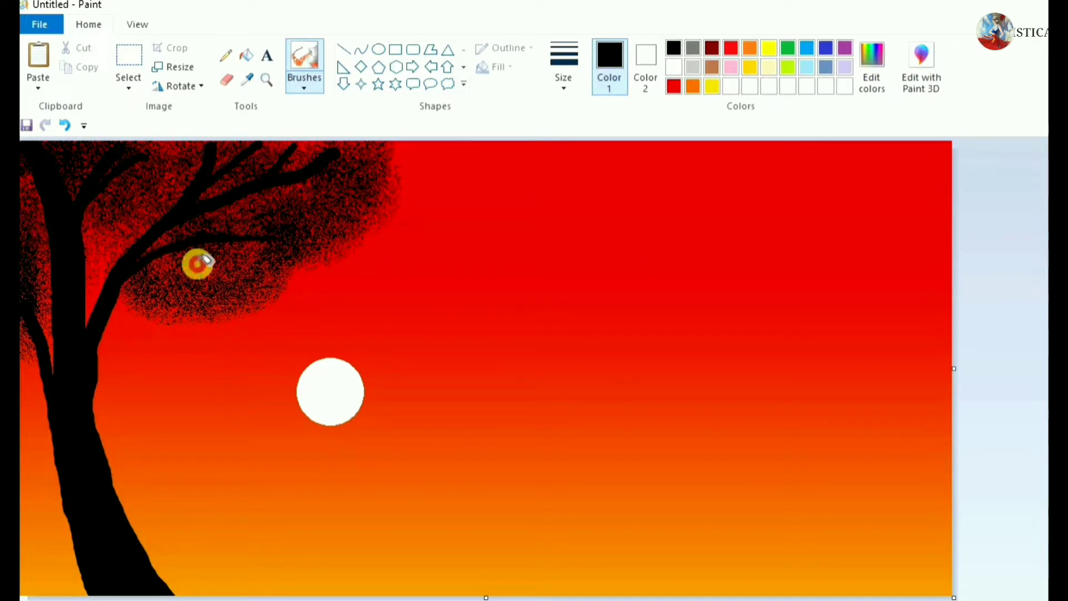
{"action": "mouse_move", "coordinate": [204, 260]}
{"action": "left_mouse_down"}
{"action": "mouse_move", "coordinate": [150, 255]}
{"action": "mouse_move", "coordinate": [263, 236]}
{"action": "mouse_move", "coordinate": [343, 143]}
{"action": "mouse_move", "coordinate": [300, 129]}
{"action": "mouse_move", "coordinate": [361, 161]}
{"action": "mouse_move", "coordinate": [385, 142]}
{"action": "mouse_move", "coordinate": [374, 170]}
{"action": "mouse_move", "coordinate": [385, 151]}
{"action": "mouse_move", "coordinate": [299, 224]}
{"action": "mouse_move", "coordinate": [298, 214]}
{"action": "mouse_move", "coordinate": [188, 261]}
{"action": "mouse_move", "coordinate": [152, 202]}
{"action": "mouse_move", "coordinate": [189, 157]}
{"action": "mouse_move", "coordinate": [283, 146]}
{"action": "mouse_move", "coordinate": [208, 164]}
{"action": "mouse_move", "coordinate": [100, 158]}
{"action": "mouse_move", "coordinate": [244, 203]}
{"action": "mouse_move", "coordinate": [205, 214]}
{"action": "mouse_move", "coordinate": [302, 187]}
{"action": "mouse_move", "coordinate": [183, 231]}
{"action": "mouse_move", "coordinate": [313, 178]}
{"action": "mouse_move", "coordinate": [291, 154]}
{"action": "left_mouse_up"}
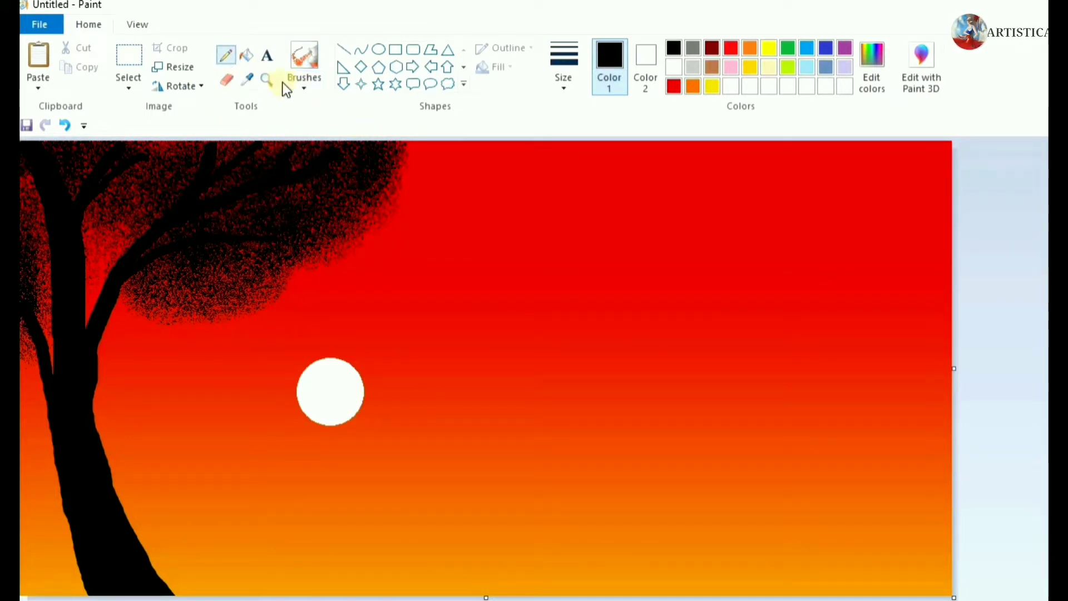
- Paint an uneven black ground silhouette with small mounds along the canvas's whole lower edge, using the standard round brush
{"action": "left_click", "coordinate": [304, 84]}
{"action": "left_click", "coordinate": [305, 109]}
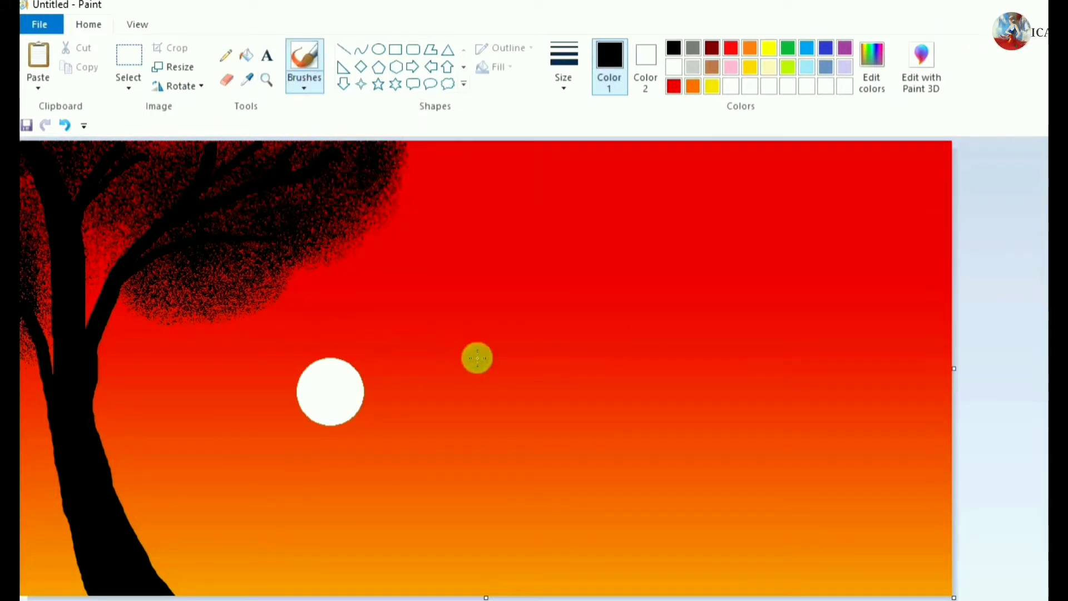
{"action": "mouse_move", "coordinate": [36, 579]}
{"action": "left_mouse_down"}
{"action": "mouse_move", "coordinate": [29, 585]}
{"action": "mouse_move", "coordinate": [150, 591]}
{"action": "left_mouse_up"}
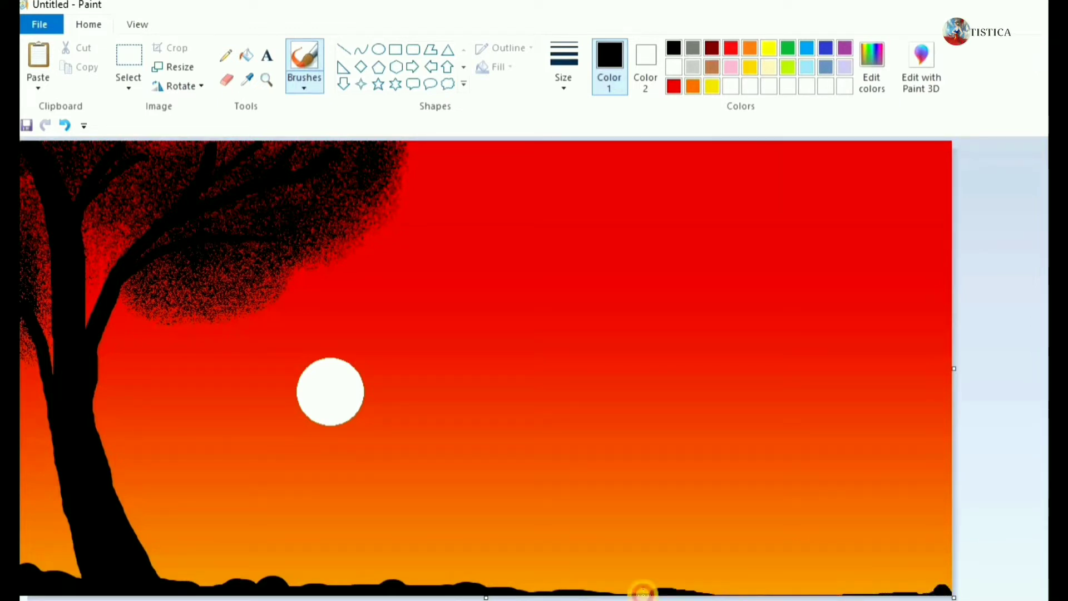
{"action": "left_click_drag", "start_coordinate": [414, 593], "coordinate": [173, 578]}
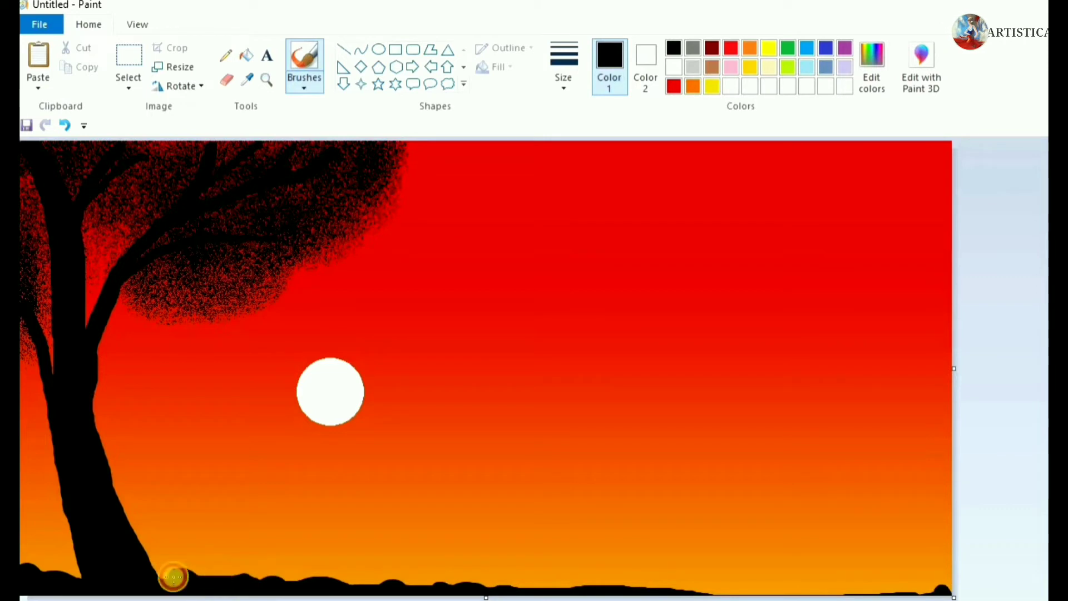
- Paint thin black grass blades on the ground on both sides of the tree trunk's base
{"action": "left_click", "coordinate": [305, 87]}
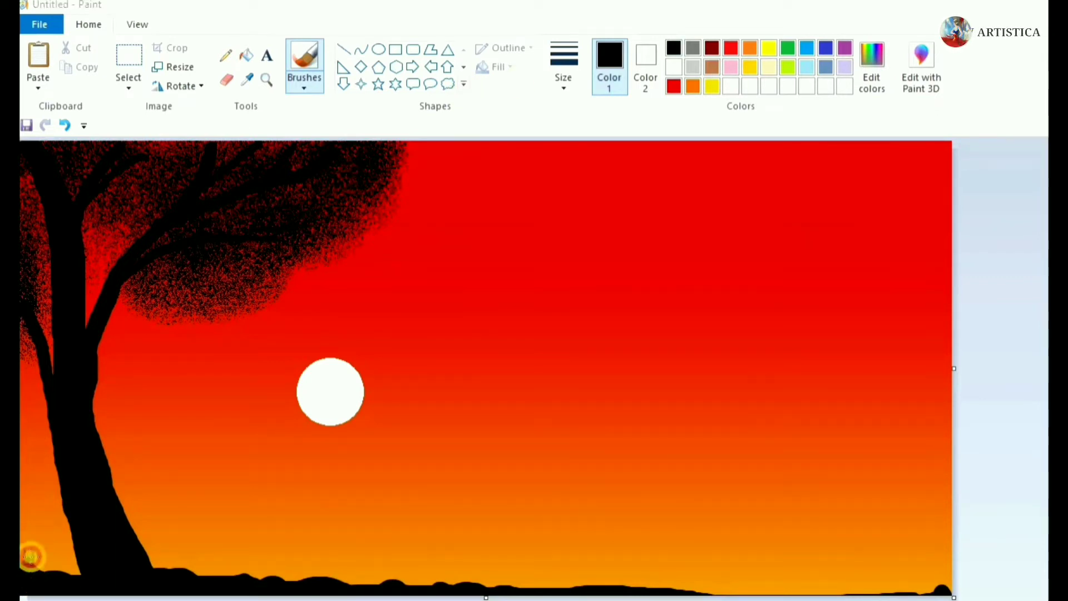
{"action": "mouse_move", "coordinate": [39, 551]}
{"action": "left_mouse_down"}
{"action": "mouse_move", "coordinate": [37, 591]}
{"action": "mouse_move", "coordinate": [52, 591]}
{"action": "mouse_move", "coordinate": [60, 546]}
{"action": "left_mouse_up"}
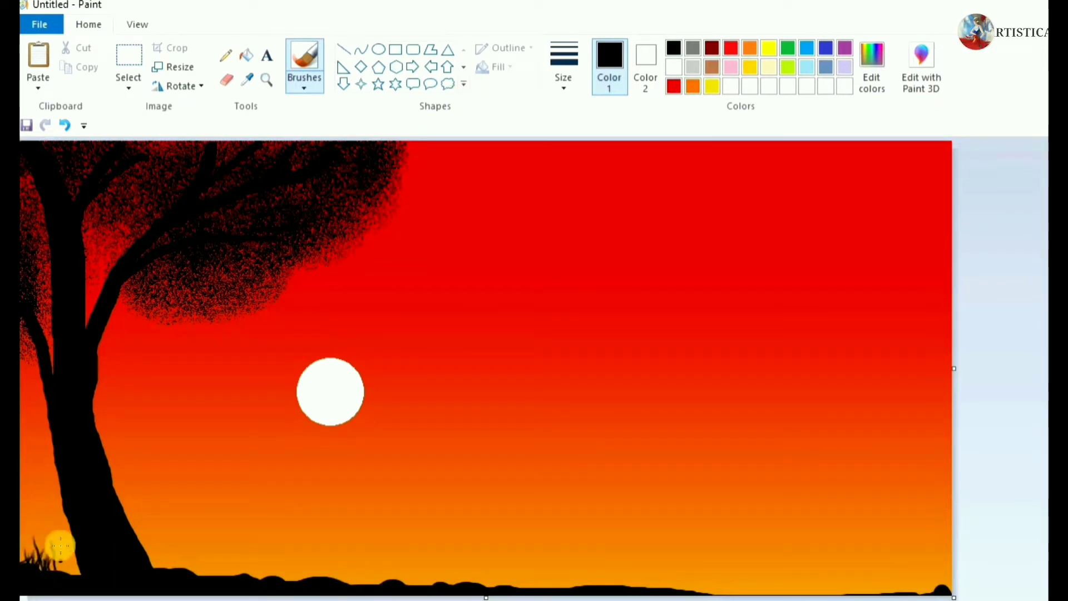
{"action": "mouse_move", "coordinate": [53, 591]}
{"action": "left_mouse_down"}
{"action": "mouse_move", "coordinate": [61, 555]}
{"action": "mouse_move", "coordinate": [77, 590]}
{"action": "mouse_move", "coordinate": [65, 540]}
{"action": "mouse_move", "coordinate": [72, 567]}
{"action": "left_mouse_up"}
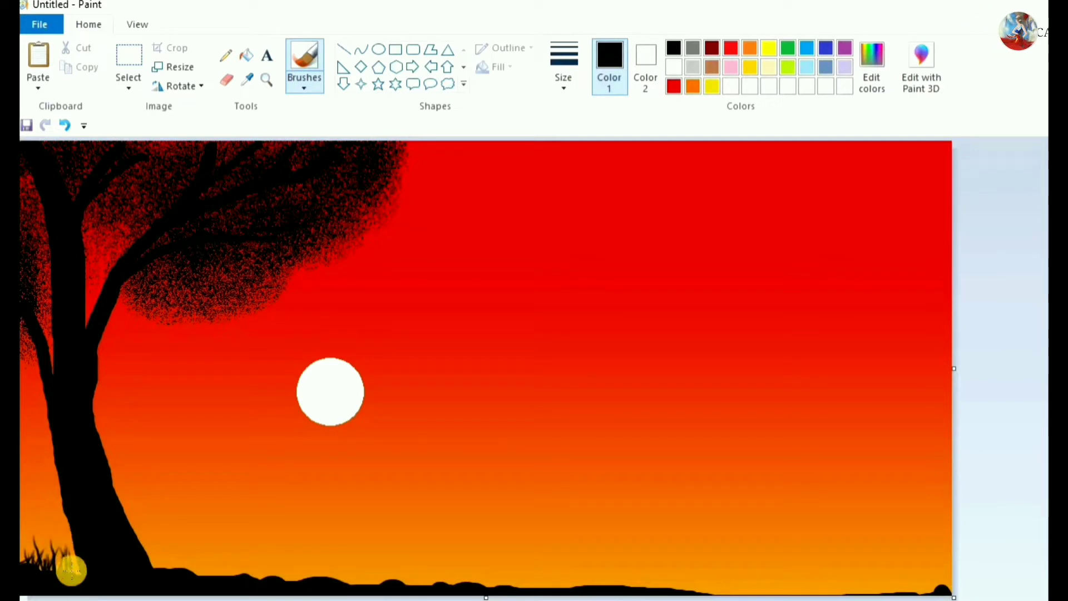
{"action": "left_click_drag", "start_coordinate": [149, 587], "coordinate": [165, 529]}
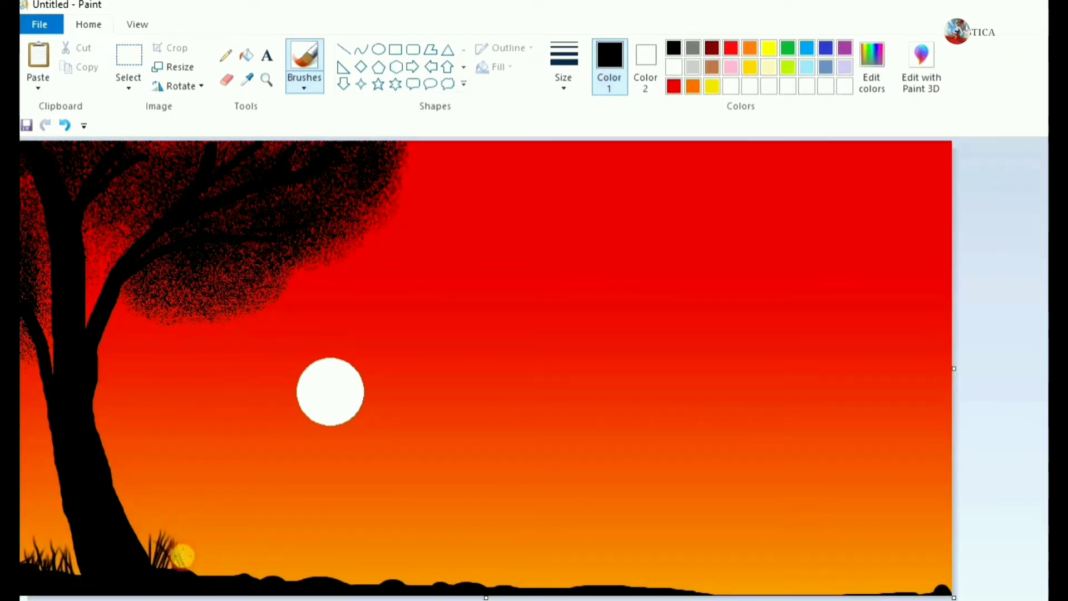
{"action": "left_click_drag", "start_coordinate": [202, 573], "coordinate": [189, 542]}
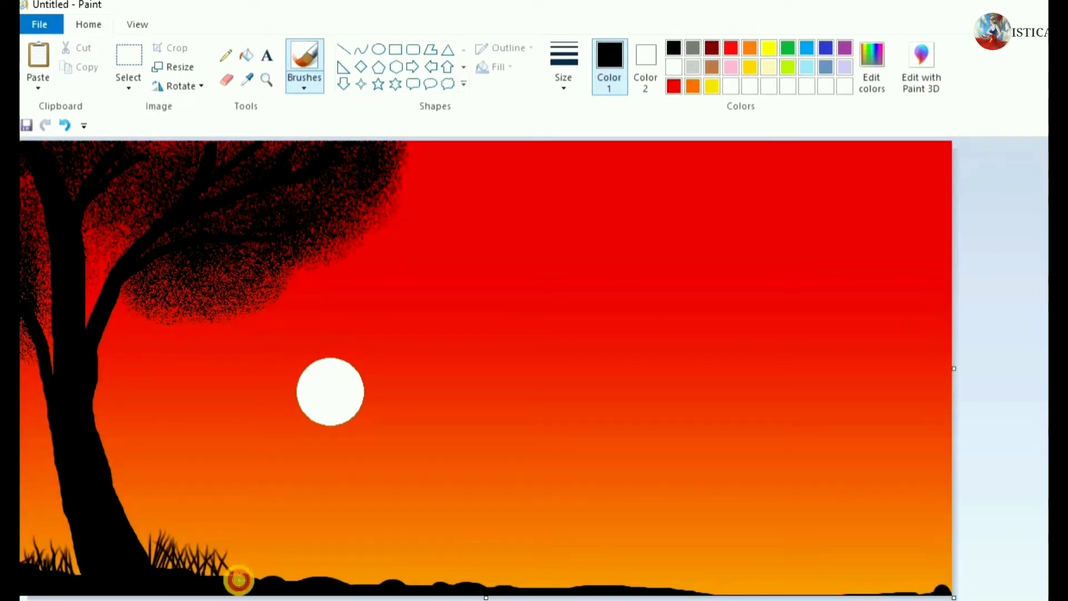
- Continue the black grass with shorter blades along the ground beneath the sun and fill in more near the trunk
{"action": "mouse_move", "coordinate": [240, 584]}
{"action": "left_mouse_down"}
{"action": "mouse_move", "coordinate": [262, 548]}
{"action": "mouse_move", "coordinate": [246, 567]}
{"action": "mouse_move", "coordinate": [263, 553]}
{"action": "mouse_move", "coordinate": [278, 562]}
{"action": "mouse_move", "coordinate": [277, 594]}
{"action": "left_mouse_up"}
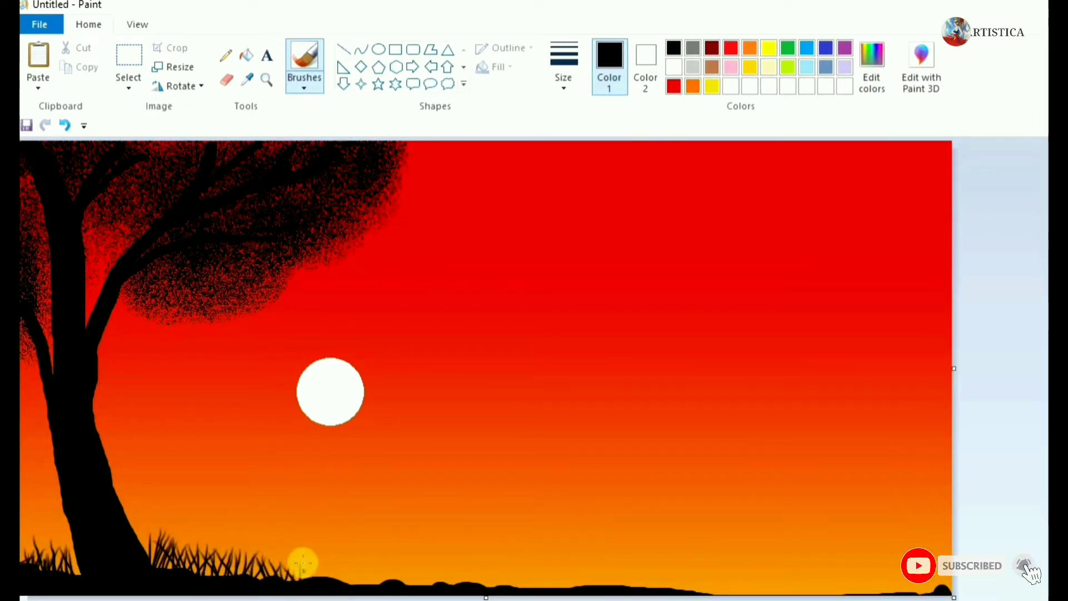
{"action": "left_click_drag", "start_coordinate": [315, 571], "coordinate": [337, 582]}
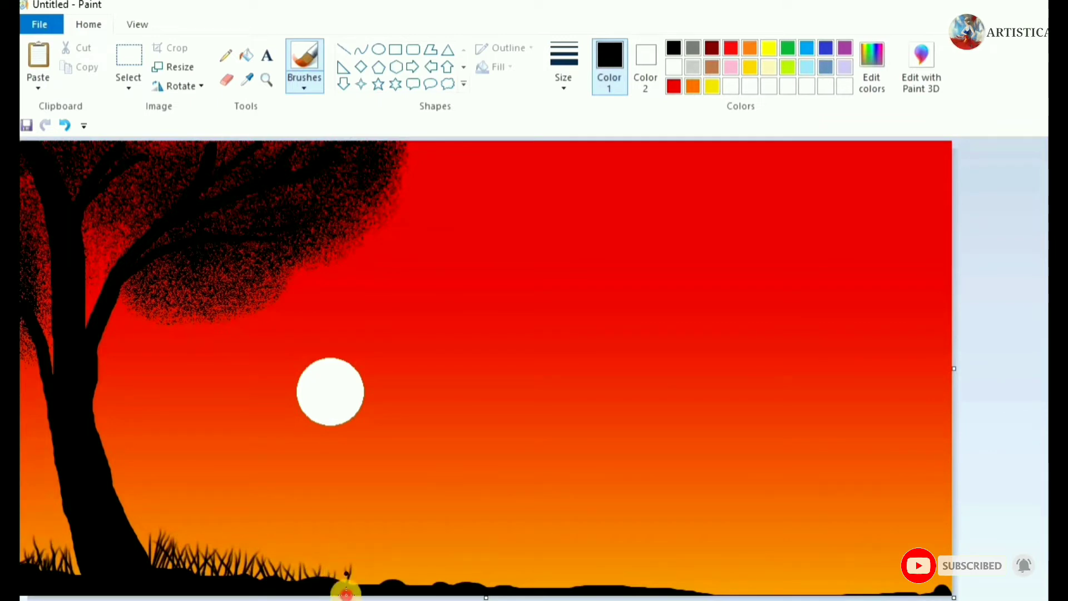
{"action": "mouse_move", "coordinate": [398, 569]}
{"action": "left_mouse_down"}
{"action": "mouse_move", "coordinate": [404, 584]}
{"action": "mouse_move", "coordinate": [366, 586]}
{"action": "left_mouse_up"}
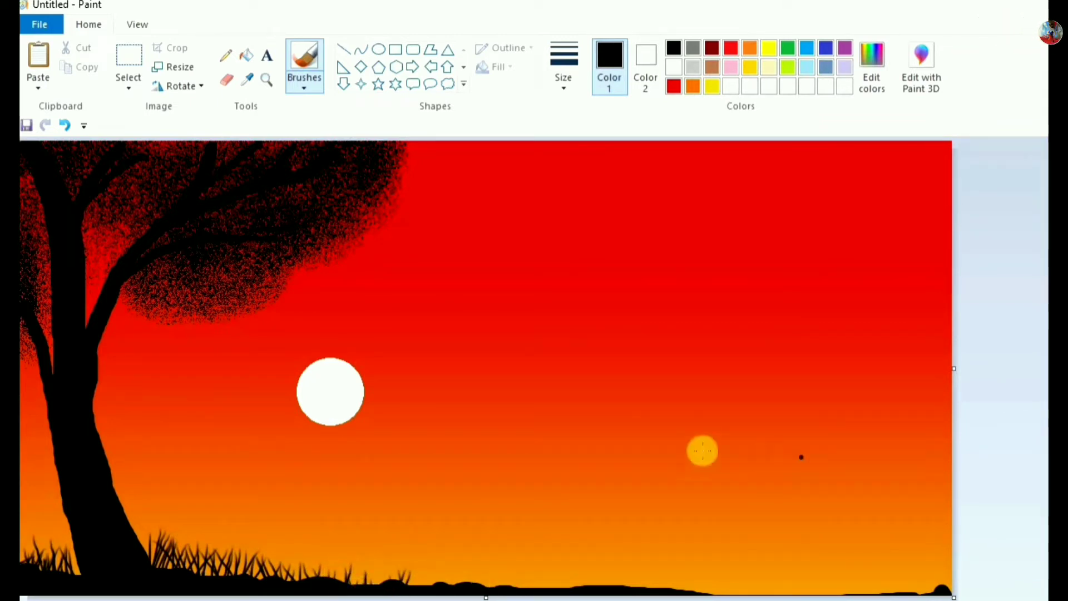
{"action": "left_click_drag", "start_coordinate": [177, 584], "coordinate": [185, 552]}
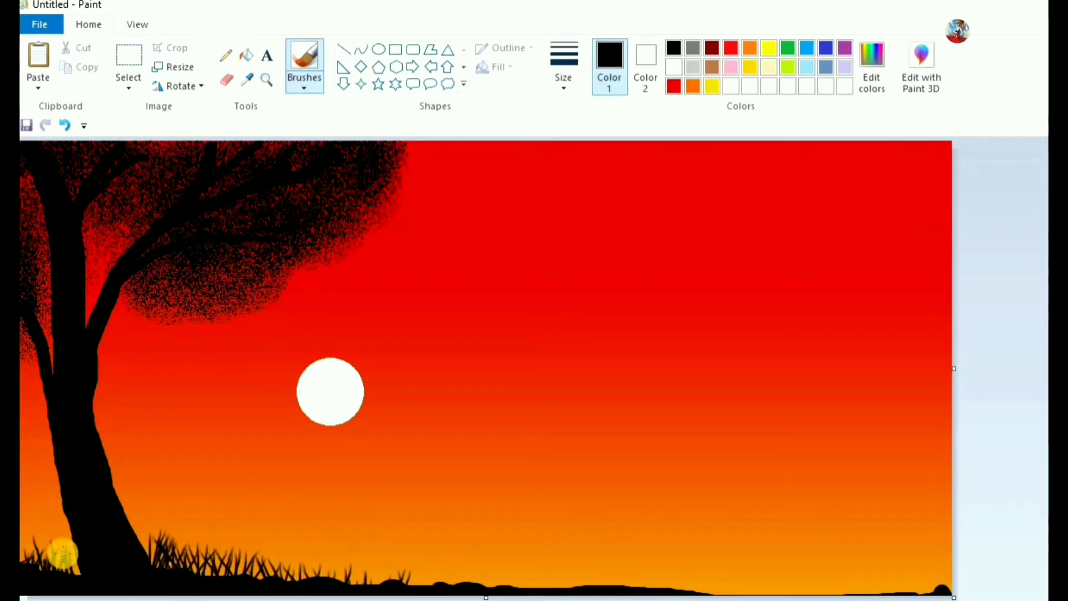
{"action": "left_click", "coordinate": [788, 48]}
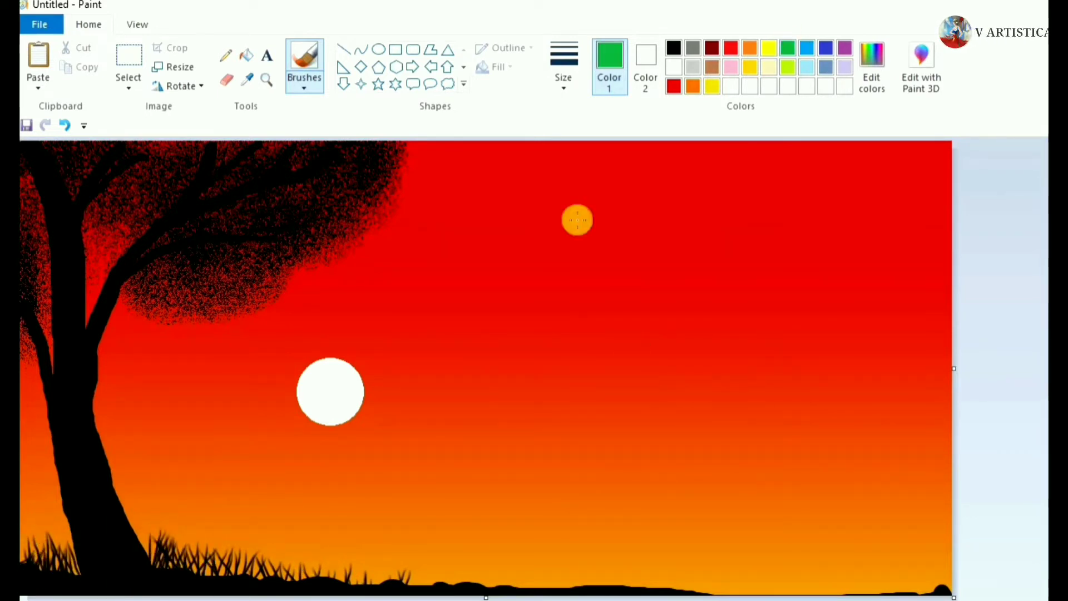
{"action": "left_click", "coordinate": [305, 81]}
{"action": "left_click", "coordinate": [408, 113]}
{"action": "left_click", "coordinate": [750, 48]}
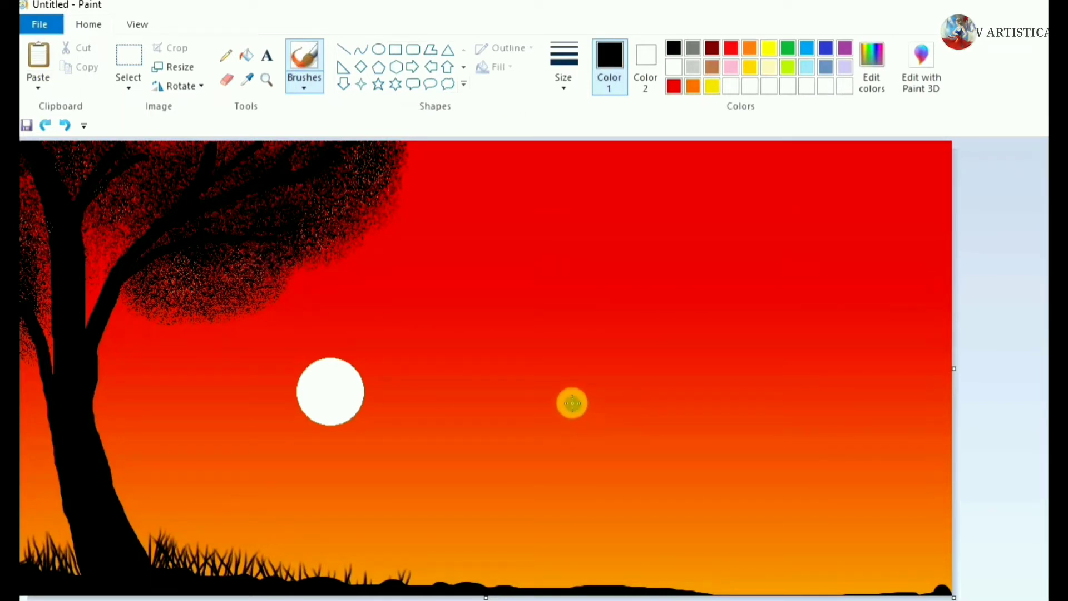
- Paint two upright black strokes to the right of the sun and build up a filled rounded head on one
{"action": "left_click_drag", "start_coordinate": [570, 386], "coordinate": [572, 584]}
{"action": "left_click_drag", "start_coordinate": [656, 393], "coordinate": [658, 584]}
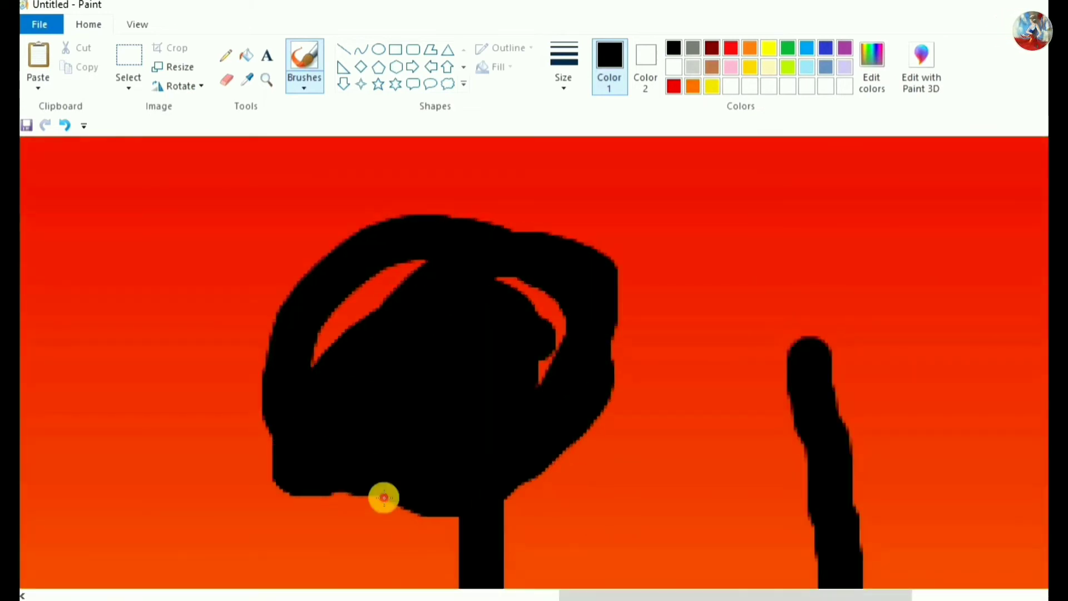
{"action": "left_click_drag", "start_coordinate": [382, 495], "coordinate": [474, 491]}
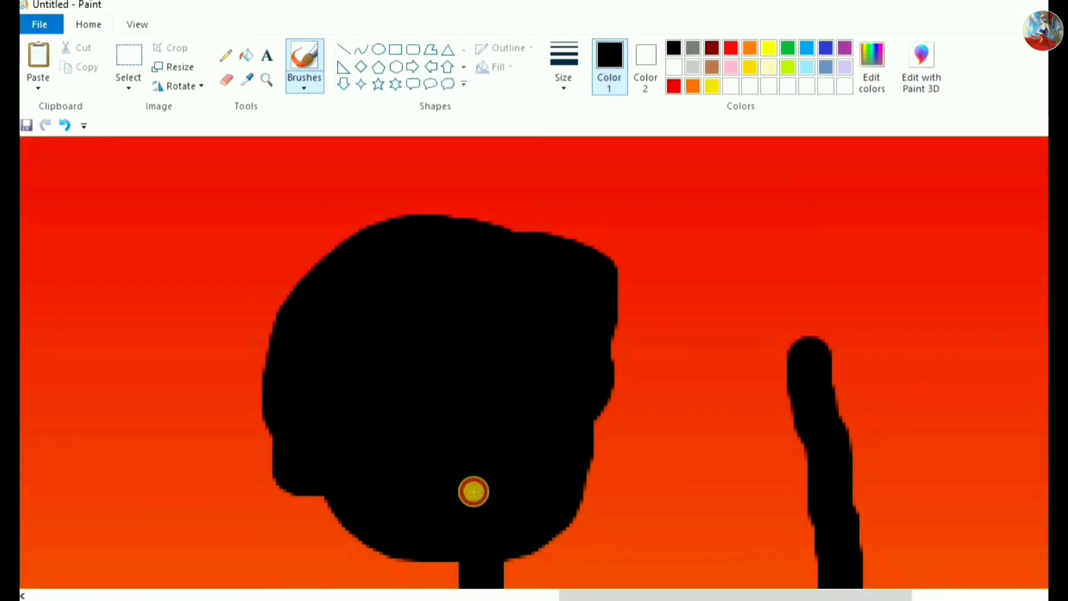
- Paint black over the white fringe pixels along the kneeling man's back
{"action": "scroll", "coordinate": [506, 509], "scroll_direction": "down", "scroll_amount": 5}
{"action": "left_click_drag", "start_coordinate": [409, 245], "coordinate": [452, 557]}
{"action": "scroll", "coordinate": [456, 402], "scroll_direction": "down", "scroll_amount": 3}
{"action": "left_click_drag", "start_coordinate": [402, 533], "coordinate": [467, 546]}
{"action": "left_click_drag", "start_coordinate": [638, 595], "coordinate": [699, 596]}
{"action": "left_click_drag", "start_coordinate": [621, 400], "coordinate": [506, 528]}
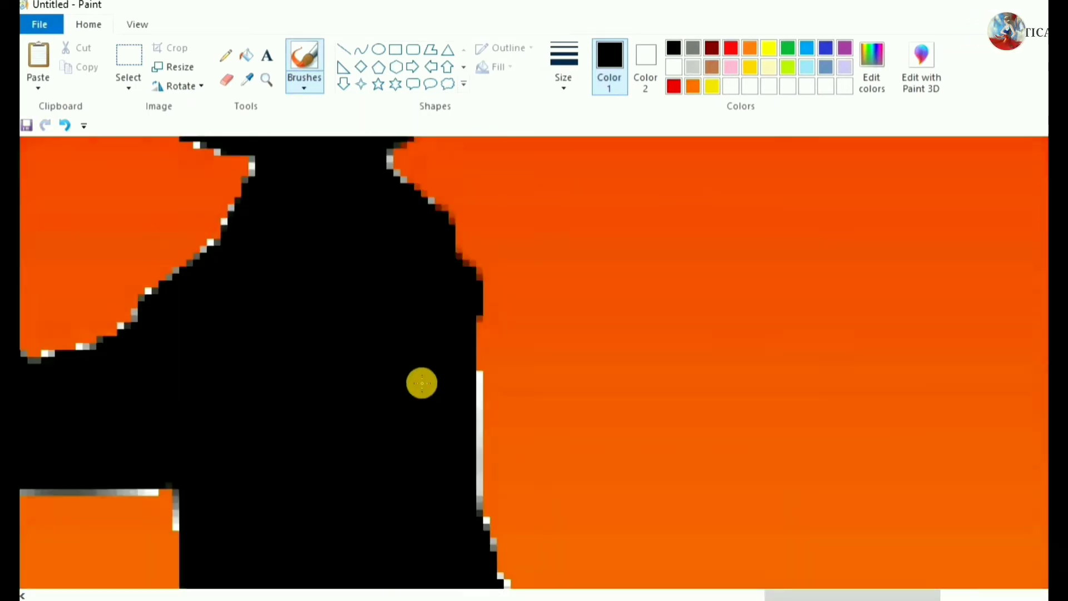
{"action": "left_click_drag", "start_coordinate": [419, 382], "coordinate": [432, 500]}
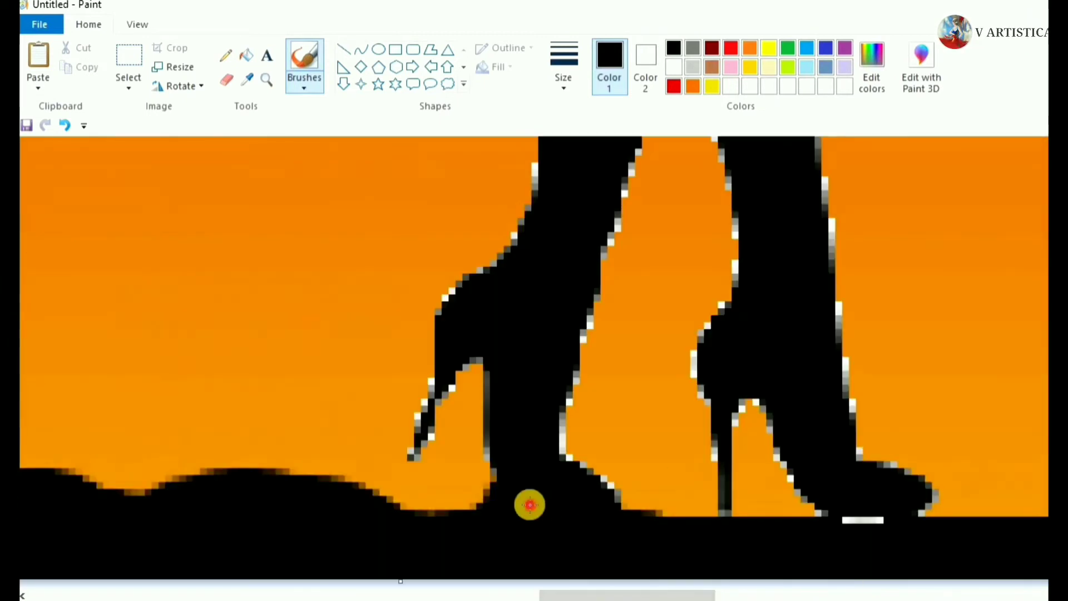
- Paint black over the white fringe along the woman's flowing hair curls, thickening the strands
{"action": "mouse_move", "coordinate": [471, 316]}
{"action": "left_mouse_down"}
{"action": "mouse_move", "coordinate": [608, 314]}
{"action": "mouse_move", "coordinate": [427, 406]}
{"action": "mouse_move", "coordinate": [413, 477]}
{"action": "left_mouse_up"}
{"action": "key", "text": "ctrl+z"}
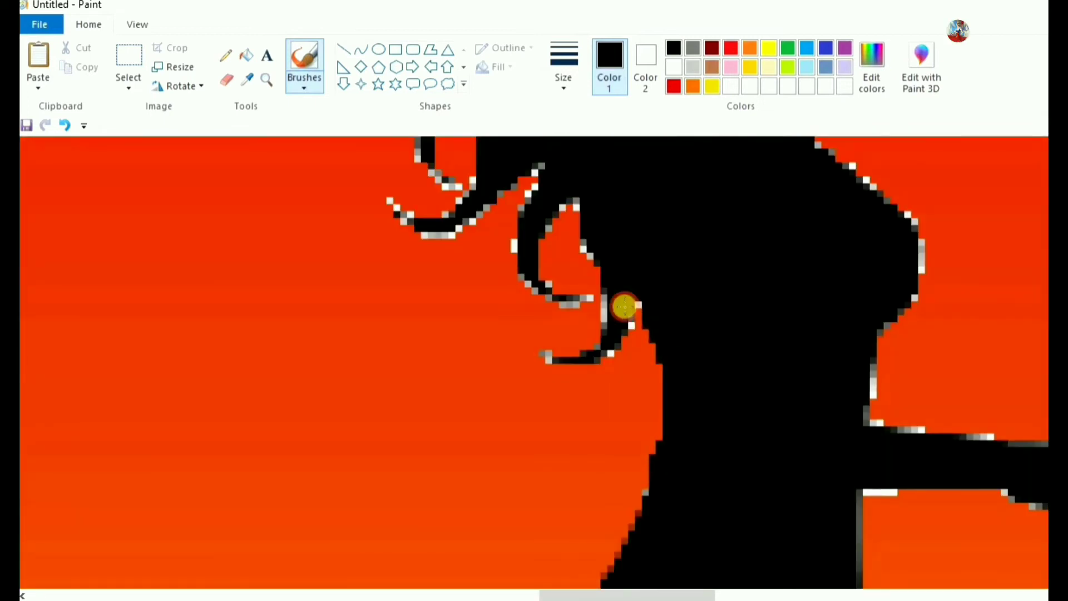
{"action": "mouse_move", "coordinate": [625, 305]}
{"action": "left_mouse_down"}
{"action": "mouse_move", "coordinate": [570, 355]}
{"action": "mouse_move", "coordinate": [550, 209]}
{"action": "mouse_move", "coordinate": [572, 299]}
{"action": "mouse_move", "coordinate": [542, 286]}
{"action": "mouse_move", "coordinate": [527, 164]}
{"action": "mouse_move", "coordinate": [399, 213]}
{"action": "left_mouse_up"}
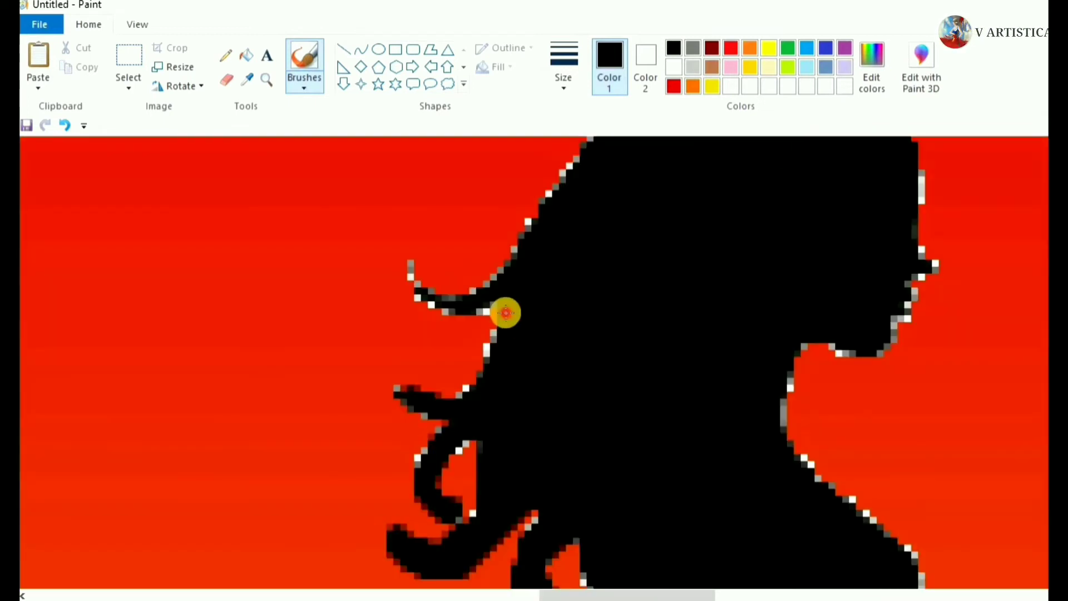
{"action": "mouse_move", "coordinate": [505, 310]}
{"action": "left_mouse_down"}
{"action": "mouse_move", "coordinate": [473, 383]}
{"action": "mouse_move", "coordinate": [413, 270]}
{"action": "left_mouse_up"}
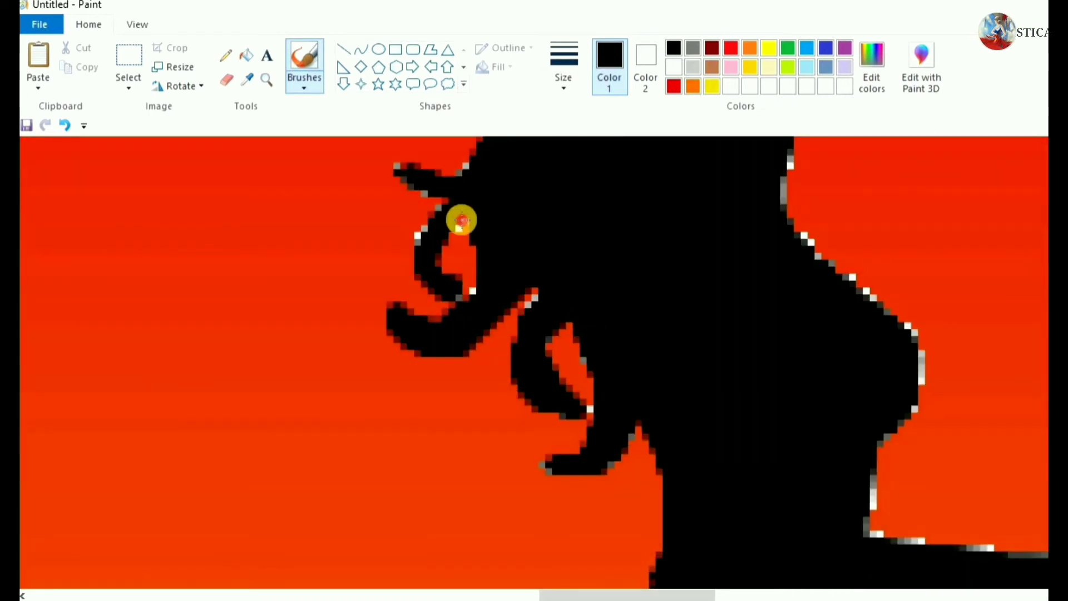
{"action": "mouse_move", "coordinate": [461, 219]}
{"action": "left_mouse_down"}
{"action": "mouse_move", "coordinate": [399, 165]}
{"action": "mouse_move", "coordinate": [464, 296]}
{"action": "mouse_move", "coordinate": [548, 326]}
{"action": "mouse_move", "coordinate": [596, 411]}
{"action": "mouse_move", "coordinate": [537, 467]}
{"action": "left_mouse_up"}
{"action": "left_click_drag", "start_coordinate": [559, 444], "coordinate": [556, 474]}
- Cover the white fringe along the back of the woman's dress and leg in black
{"action": "scroll", "coordinate": [584, 398], "scroll_direction": "down", "scroll_amount": 3}
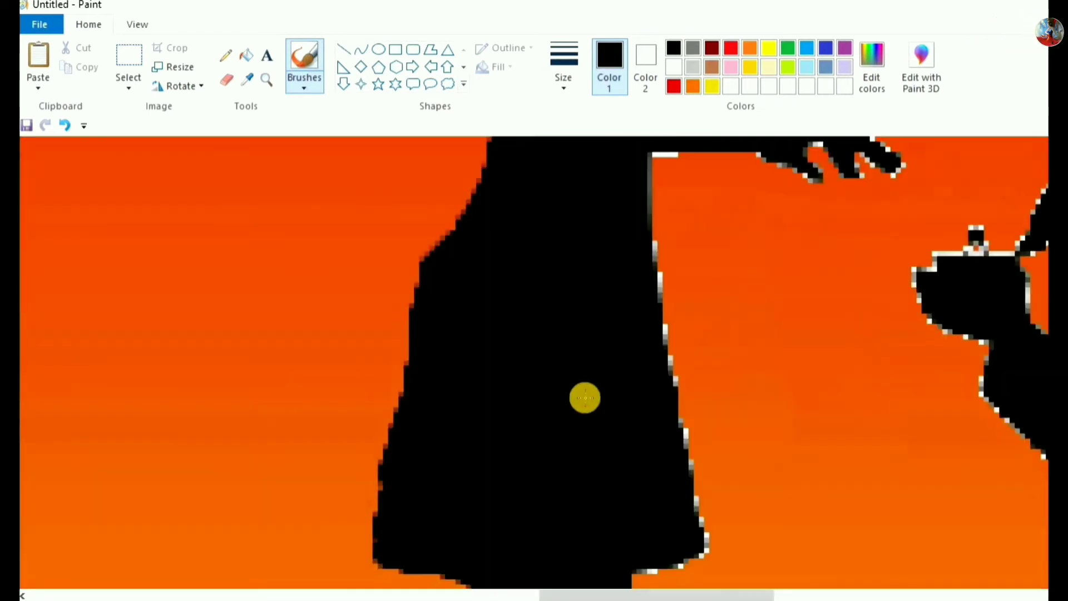
{"action": "mouse_move", "coordinate": [379, 231]}
{"action": "left_mouse_down"}
{"action": "mouse_move", "coordinate": [322, 322]}
{"action": "mouse_move", "coordinate": [309, 480]}
{"action": "left_mouse_up"}
{"action": "scroll", "coordinate": [492, 460], "scroll_direction": "down", "scroll_amount": 4}
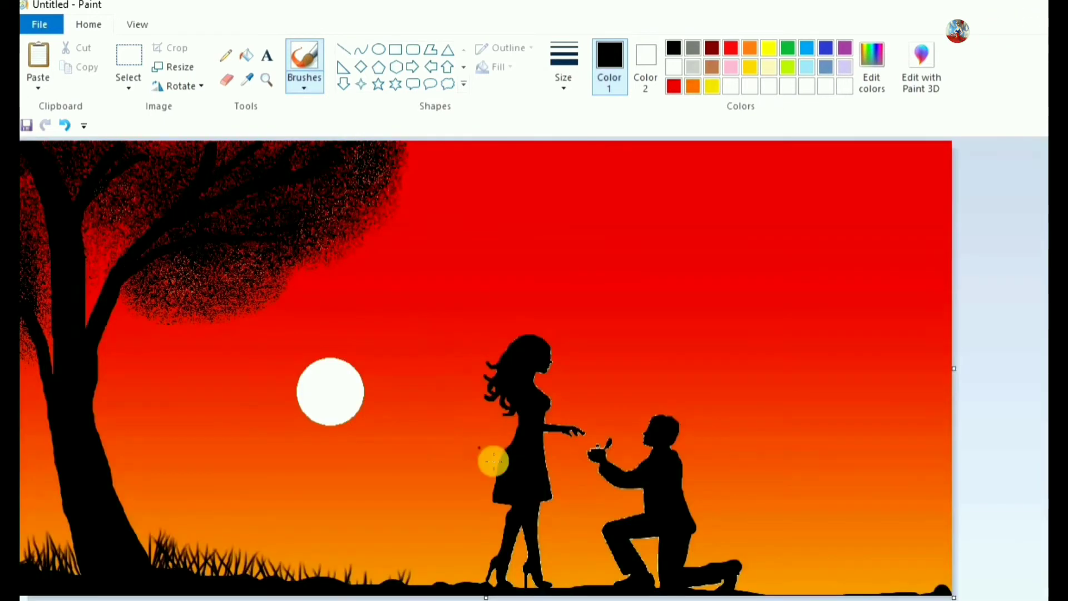
- Touch up the kneeling man's outline with short black strokes to cover white fringe pixels
{"action": "scroll", "coordinate": [509, 458], "scroll_direction": "up", "scroll_amount": 2}
{"action": "scroll", "coordinate": [501, 373], "scroll_direction": "up", "scroll_amount": 6}
{"action": "left_click_drag", "start_coordinate": [423, 592], "coordinate": [908, 594]}
{"action": "scroll", "coordinate": [674, 350], "scroll_direction": "down", "scroll_amount": 2}
{"action": "scroll", "coordinate": [548, 568], "scroll_direction": "up", "scroll_amount": 6}
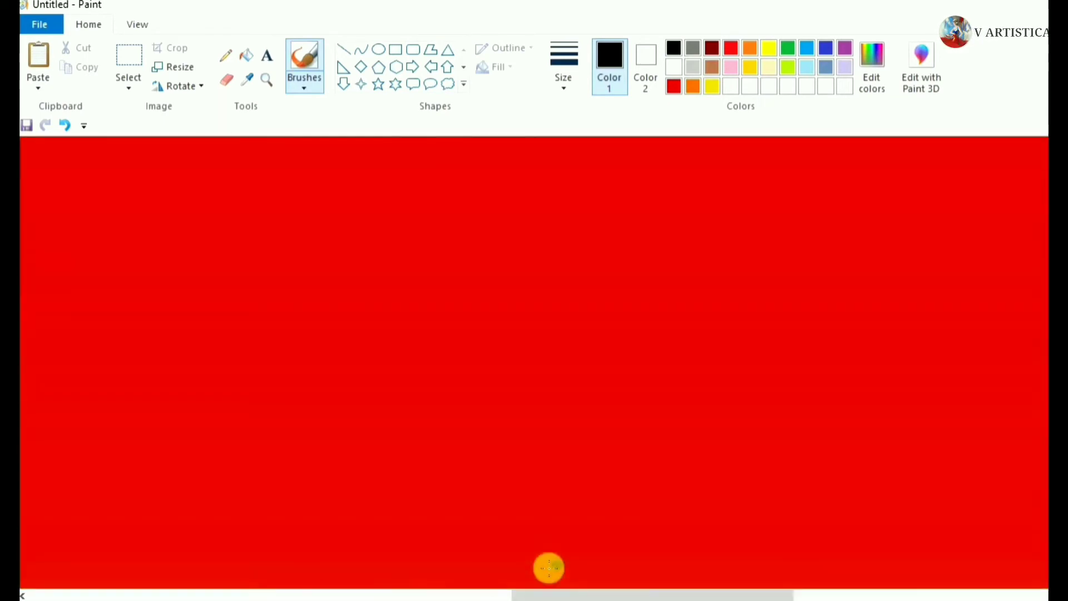
{"action": "scroll", "coordinate": [587, 476], "scroll_direction": "down", "scroll_amount": 4}
{"action": "left_click_drag", "start_coordinate": [785, 215], "coordinate": [830, 168]}
{"action": "left_click_drag", "start_coordinate": [639, 454], "coordinate": [659, 426]}
{"action": "scroll", "coordinate": [595, 379], "scroll_direction": "down", "scroll_amount": 6}
{"action": "scroll", "coordinate": [670, 526], "scroll_direction": "down", "scroll_amount": 2}
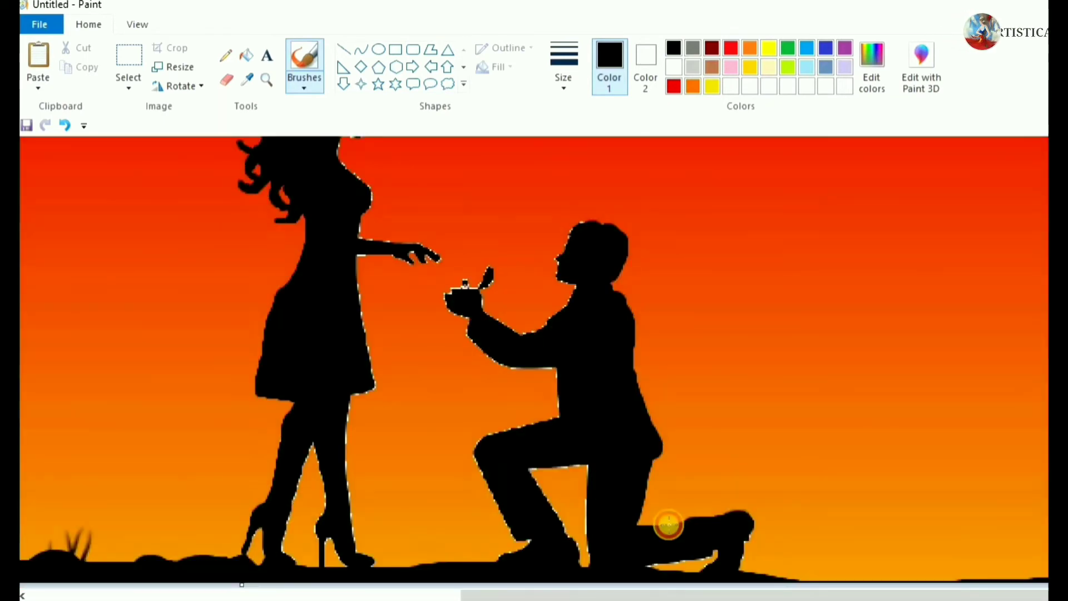
- Paint black over the white fringe on the kneeling man's front leg and around the gap between his legs
{"action": "scroll", "coordinate": [611, 345], "scroll_direction": "up", "scroll_amount": 3}
{"action": "scroll", "coordinate": [474, 449], "scroll_direction": "down", "scroll_amount": 3}
{"action": "scroll", "coordinate": [515, 501], "scroll_direction": "up", "scroll_amount": 5}
{"action": "mouse_move", "coordinate": [485, 425]}
{"action": "left_mouse_down"}
{"action": "mouse_move", "coordinate": [420, 299]}
{"action": "mouse_move", "coordinate": [504, 434]}
{"action": "left_mouse_up"}
{"action": "scroll", "coordinate": [504, 434], "scroll_direction": "down", "scroll_amount": 1}
{"action": "left_click_drag", "start_coordinate": [551, 183], "coordinate": [683, 400]}
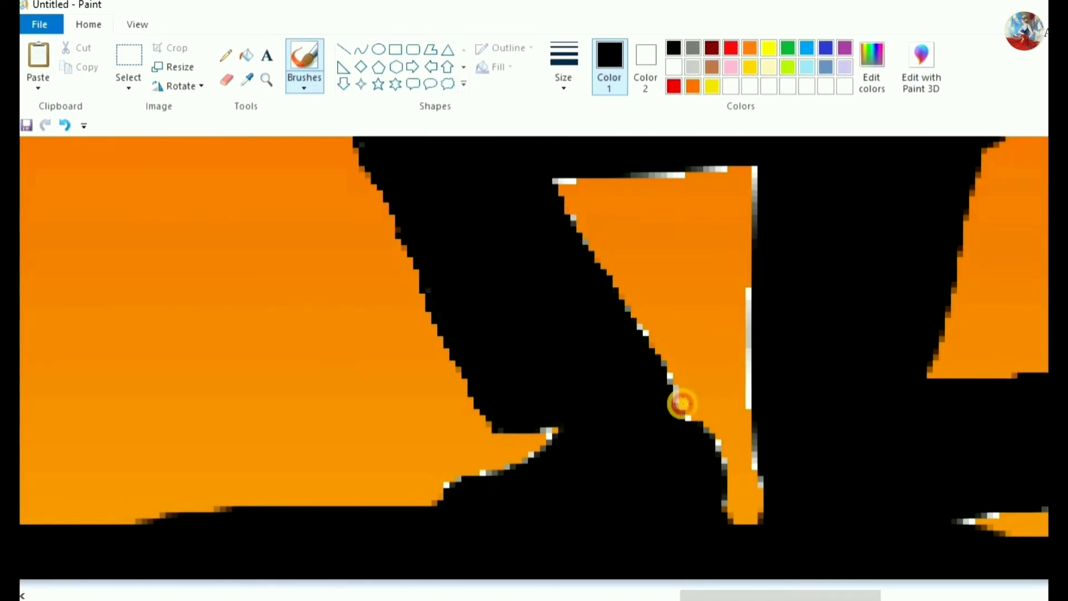
{"action": "mouse_move", "coordinate": [549, 200]}
{"action": "left_mouse_down"}
{"action": "mouse_move", "coordinate": [728, 522]}
{"action": "mouse_move", "coordinate": [701, 163]}
{"action": "mouse_move", "coordinate": [561, 172]}
{"action": "left_mouse_up"}
{"action": "mouse_move", "coordinate": [551, 457]}
{"action": "left_mouse_down"}
{"action": "mouse_move", "coordinate": [469, 494]}
{"action": "mouse_move", "coordinate": [559, 443]}
{"action": "left_mouse_up"}
{"action": "left_click_drag", "start_coordinate": [604, 311], "coordinate": [649, 356]}
- Cover the remaining white fringe on the kneeling man's rear leg, foot and outstretched forearm in black
{"action": "left_click_drag", "start_coordinate": [801, 595], "coordinate": [874, 595]}
{"action": "mouse_move", "coordinate": [532, 517]}
{"action": "left_mouse_down"}
{"action": "mouse_move", "coordinate": [735, 491]}
{"action": "mouse_move", "coordinate": [752, 537]}
{"action": "left_mouse_up"}
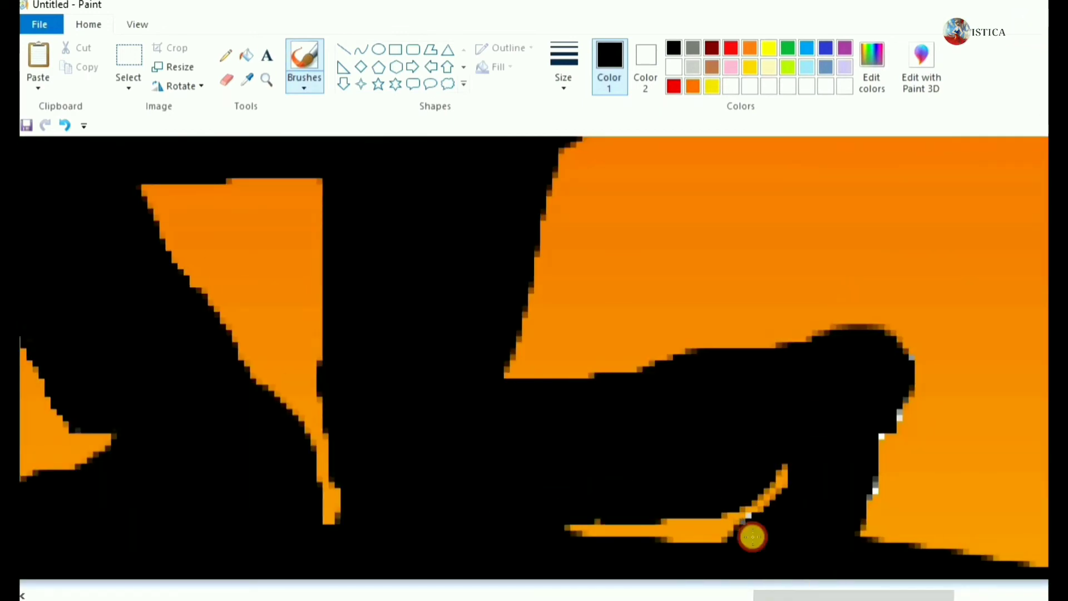
{"action": "left_click_drag", "start_coordinate": [860, 450], "coordinate": [899, 389]}
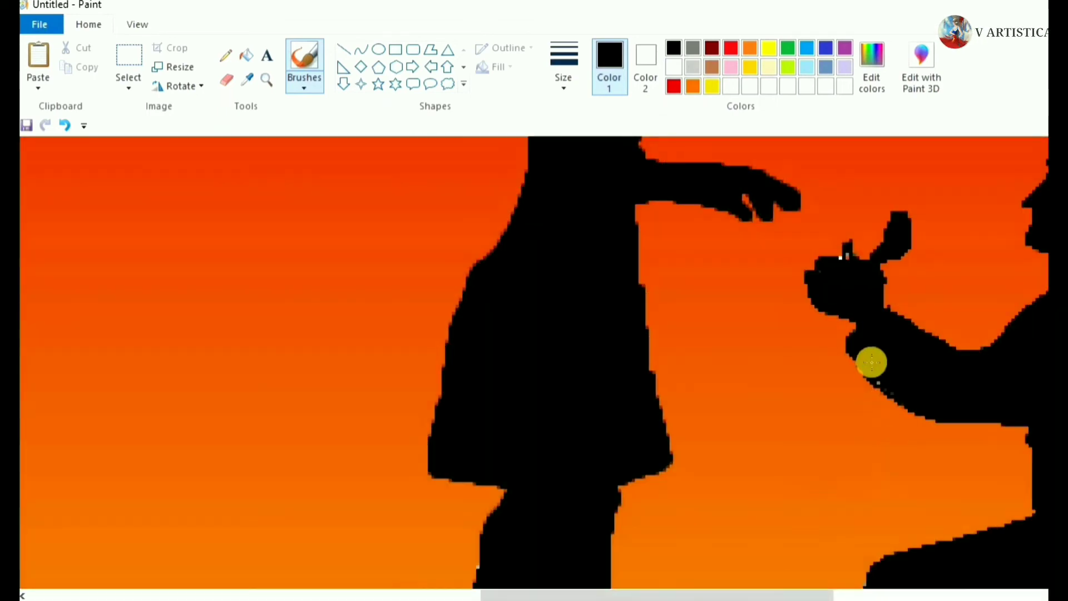
{"action": "mouse_move", "coordinate": [872, 363]}
{"action": "left_mouse_down"}
{"action": "mouse_move", "coordinate": [875, 384]}
{"action": "mouse_move", "coordinate": [892, 389]}
{"action": "mouse_move", "coordinate": [987, 356]}
{"action": "left_mouse_up"}
{"action": "scroll", "coordinate": [962, 360], "scroll_direction": "down", "scroll_amount": 3}
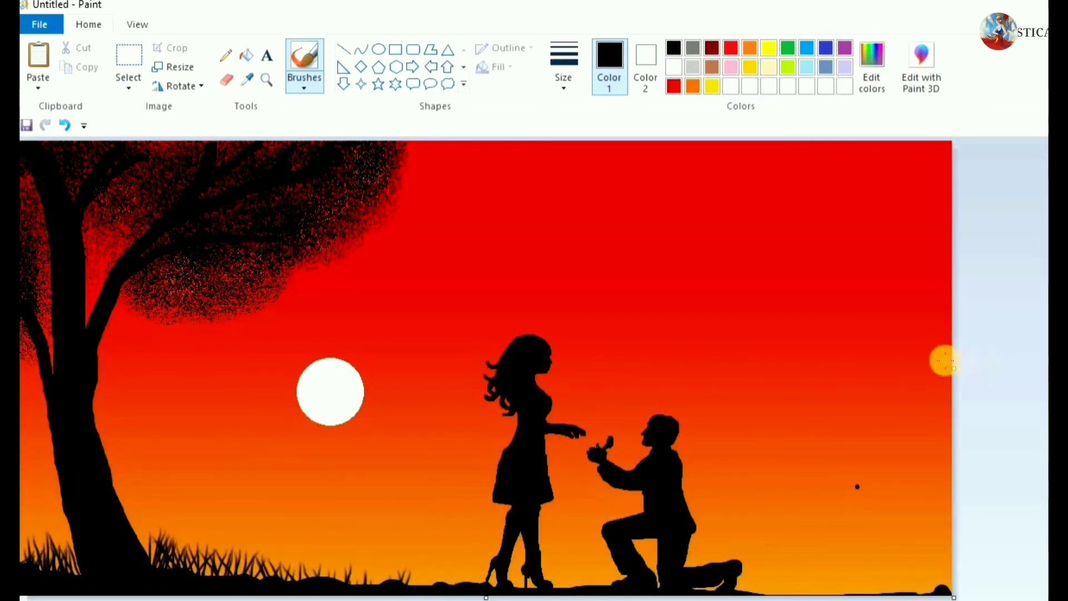
- Draw two thick horizontal black fence rails with the Line tool behind the kneeling man, running to the canvas edge
{"action": "left_click", "coordinate": [345, 50]}
{"action": "left_click", "coordinate": [564, 67]}
{"action": "left_click", "coordinate": [619, 220]}
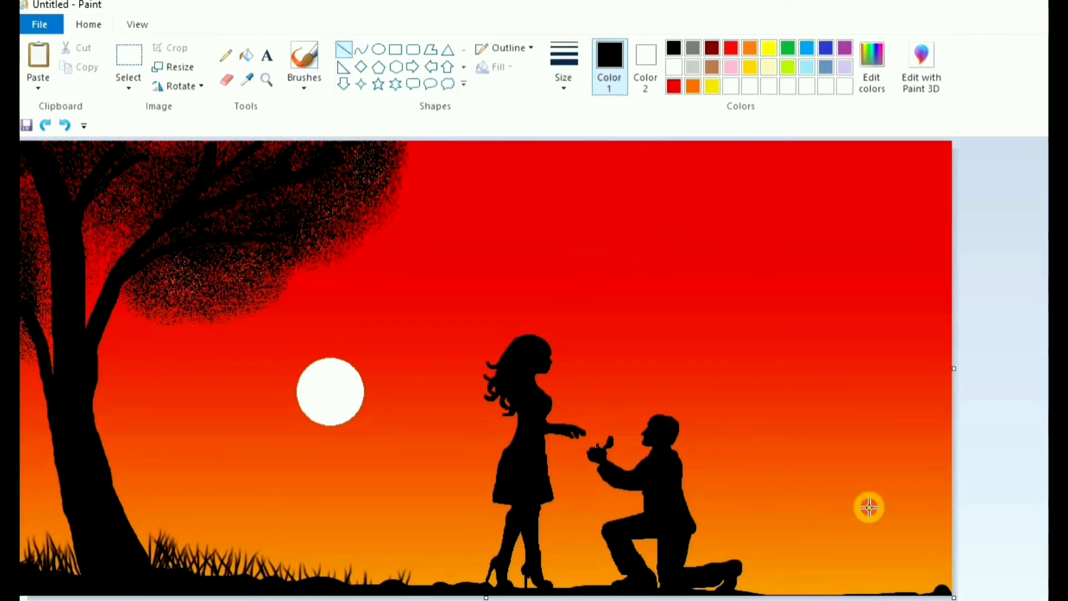
{"action": "left_click_drag", "start_coordinate": [771, 508], "coordinate": [952, 507]}
{"action": "left_click_drag", "start_coordinate": [781, 546], "coordinate": [987, 545]}
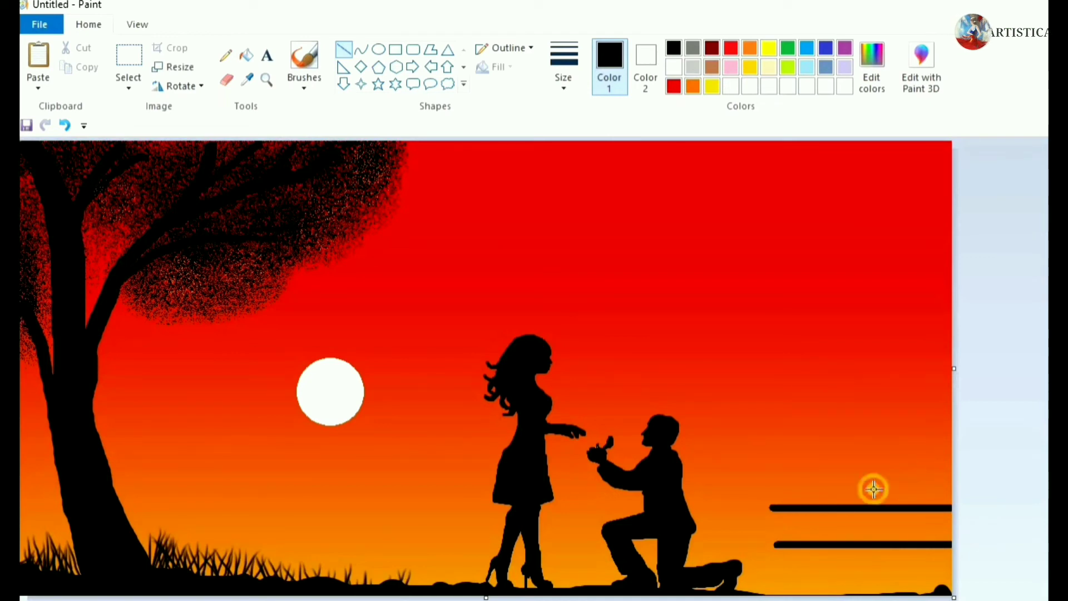
- Draw two thick vertical black fence posts crossing both rails down to the ground
{"action": "left_click_drag", "start_coordinate": [809, 493], "coordinate": [809, 593]}
{"action": "left_click", "coordinate": [864, 469]}
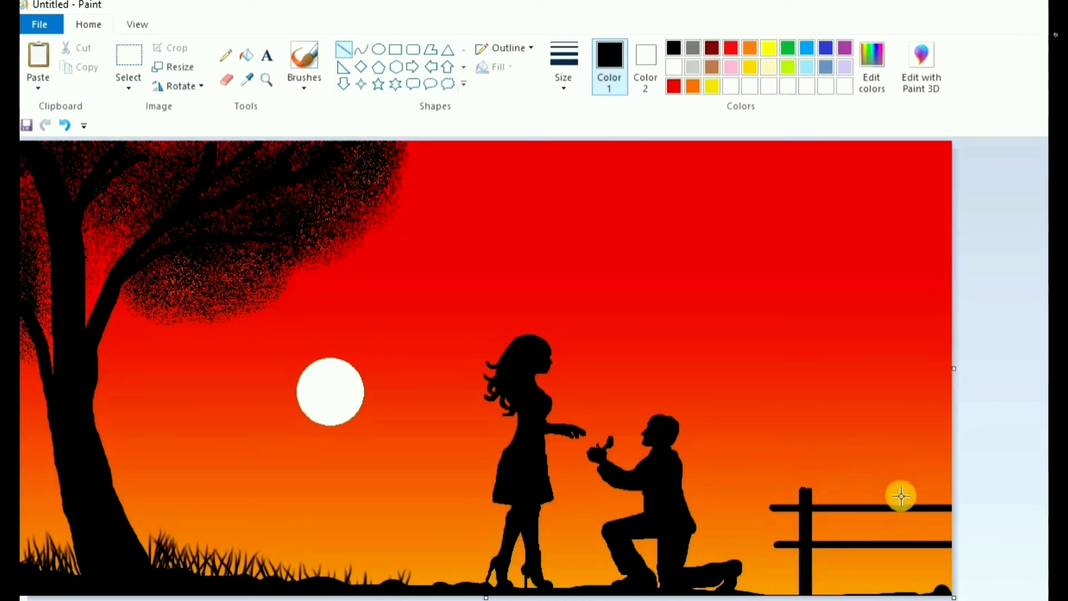
{"action": "left_click_drag", "start_coordinate": [906, 491], "coordinate": [906, 594]}
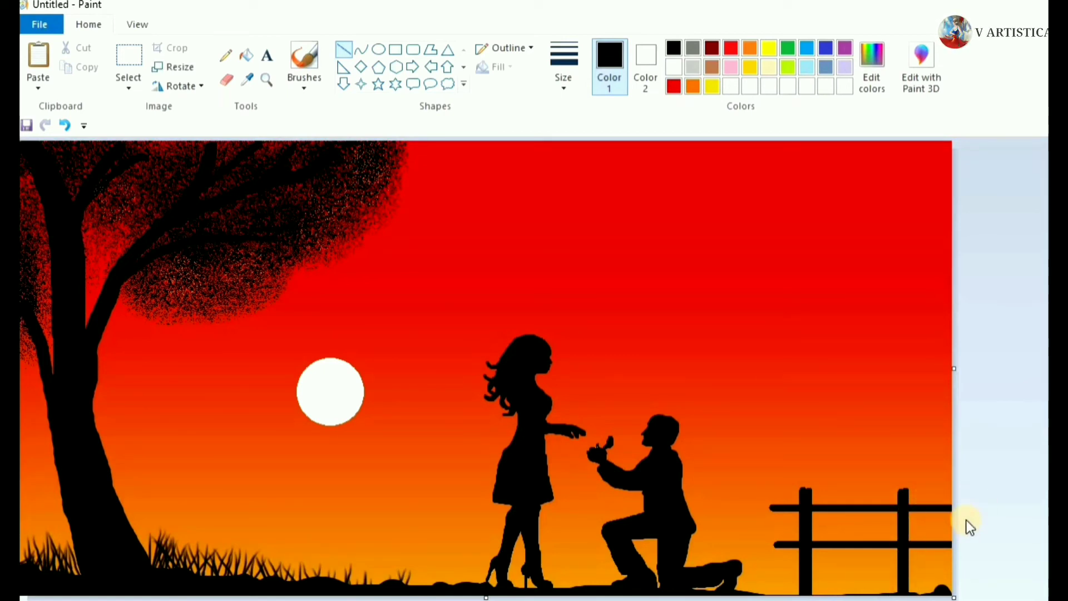
- Enlarge the white sun slightly with textured brush strokes that give it a rough, uneven edge
{"action": "left_click", "coordinate": [304, 72]}
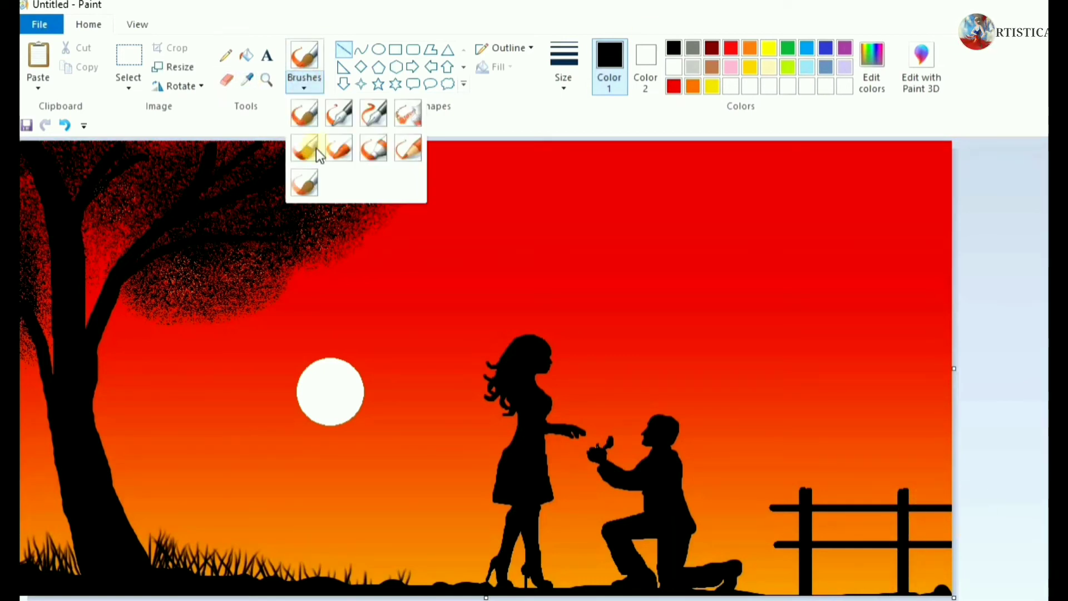
{"action": "left_click", "coordinate": [373, 148]}
{"action": "mouse_move", "coordinate": [320, 414]}
{"action": "left_mouse_down"}
{"action": "mouse_move", "coordinate": [354, 416]}
{"action": "mouse_move", "coordinate": [352, 404]}
{"action": "mouse_move", "coordinate": [351, 421]}
{"action": "mouse_move", "coordinate": [327, 425]}
{"action": "mouse_move", "coordinate": [306, 408]}
{"action": "mouse_move", "coordinate": [331, 429]}
{"action": "mouse_move", "coordinate": [355, 391]}
{"action": "mouse_move", "coordinate": [354, 405]}
{"action": "mouse_move", "coordinate": [331, 365]}
{"action": "mouse_move", "coordinate": [313, 380]}
{"action": "mouse_move", "coordinate": [308, 407]}
{"action": "mouse_move", "coordinate": [303, 370]}
{"action": "mouse_move", "coordinate": [350, 369]}
{"action": "left_mouse_up"}
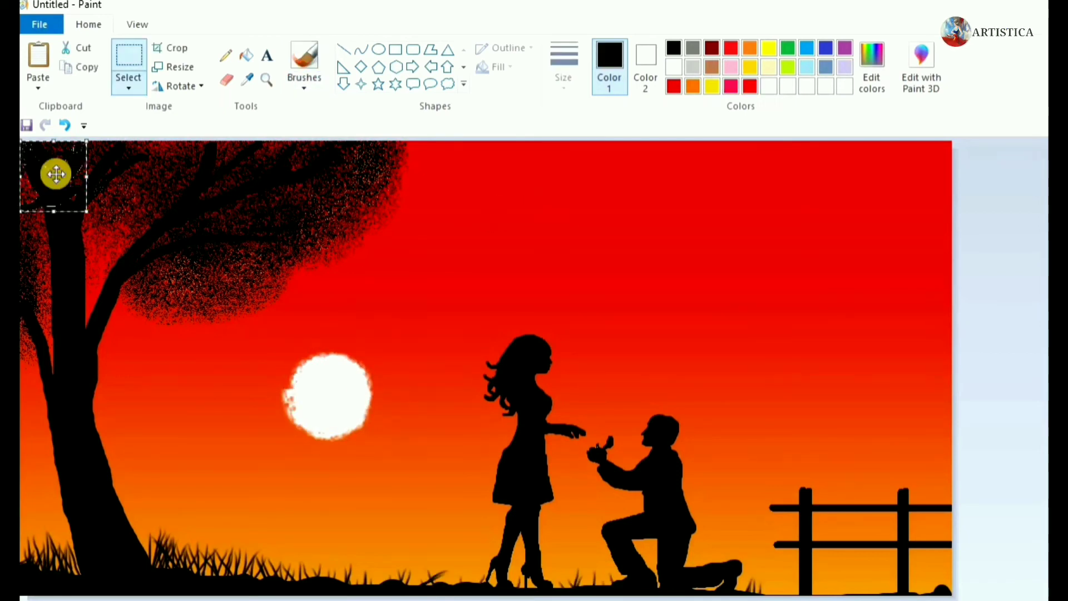
- Shrink the pasted black bird silhouette and place it in the red sky just beside the tree's crown
{"action": "left_click_drag", "start_coordinate": [54, 171], "coordinate": [594, 223]}
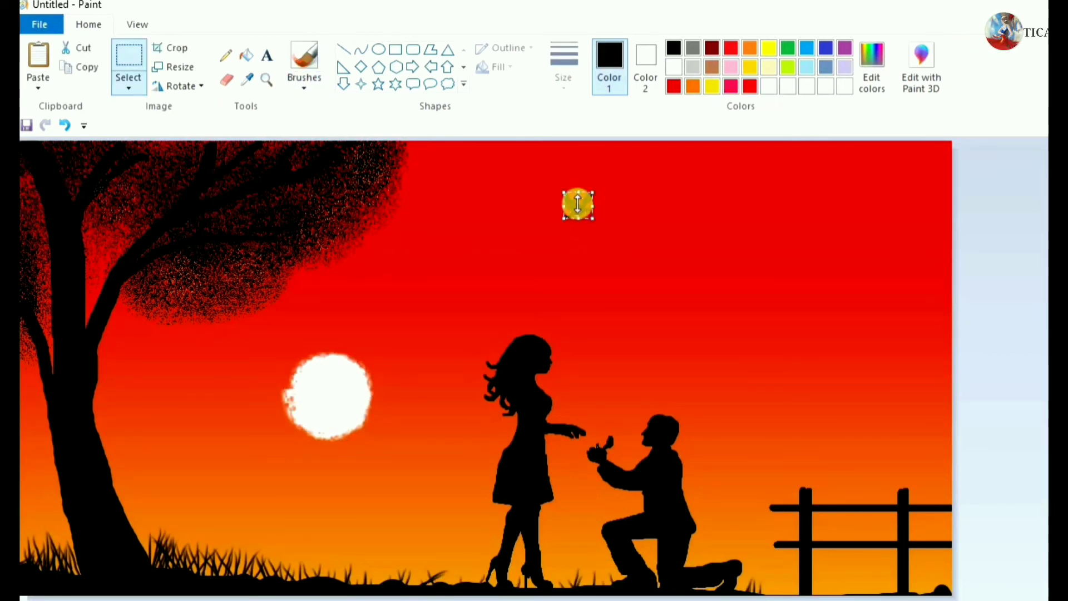
{"action": "key", "text": "Left"}
{"action": "key", "text": "Up"}
{"action": "key", "text": "Down"}
{"action": "key", "text": "Left"}
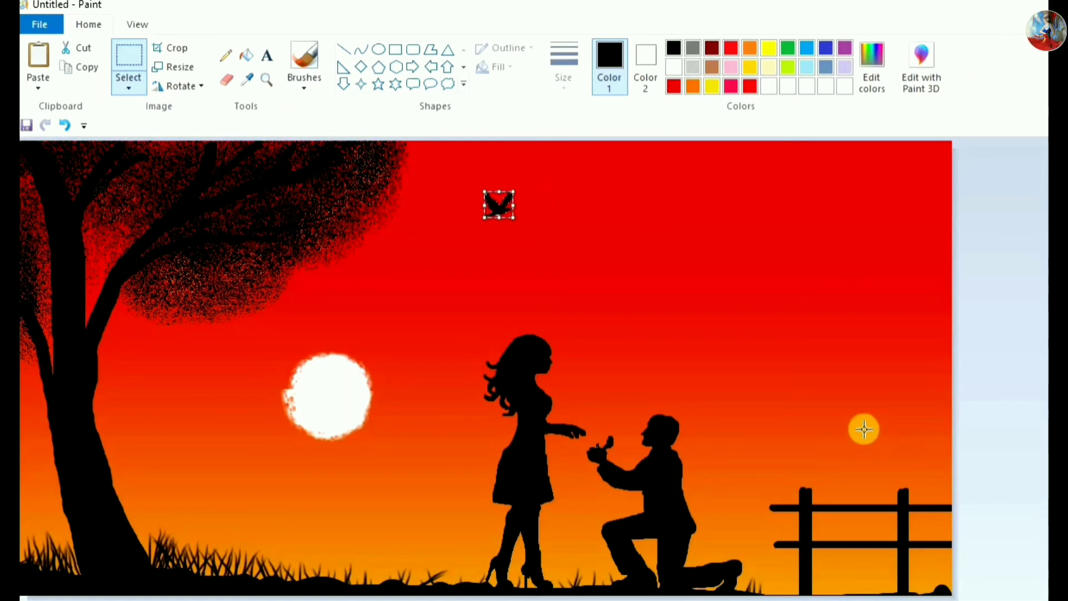
{"action": "key", "text": "Left"}
{"action": "key", "text": "Left"}
{"action": "key", "text": "Left"}
{"action": "key", "text": "Left"}
{"action": "key", "text": "Left"}
{"action": "key", "text": "Left"}
{"action": "key", "text": "Left"}
{"action": "key", "text": "Left"}
{"action": "key", "text": "Up"}
{"action": "key", "text": "Up"}
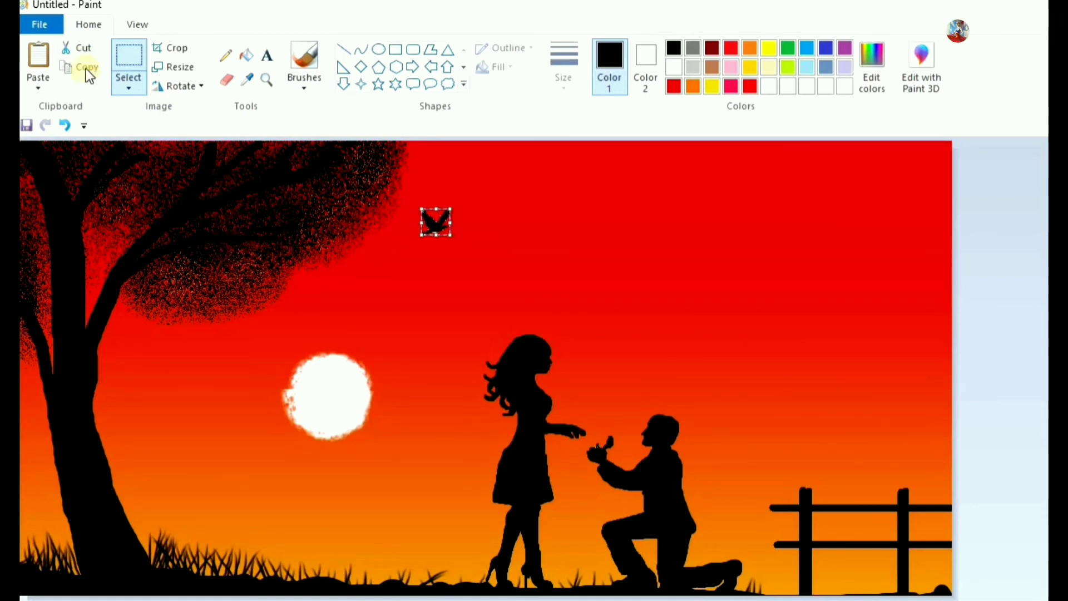
- Paste a copy of the black bird and place it high in the red sky above the woman
{"action": "key", "text": "ctrl+v"}
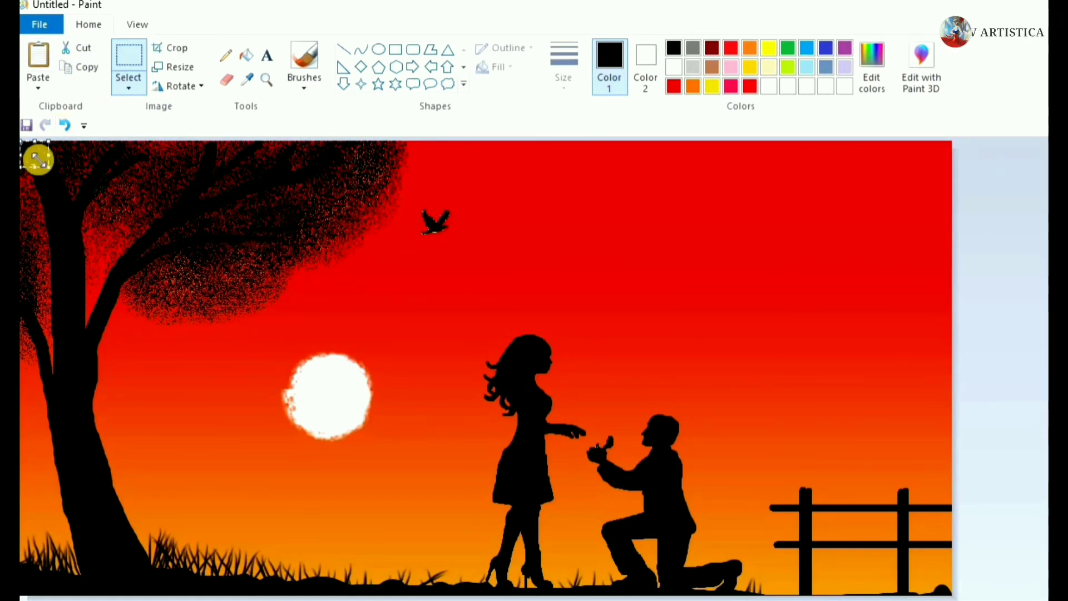
{"action": "key", "text": "Right"}
{"action": "key", "text": "Right"}
{"action": "key", "text": "Right"}
{"action": "key", "text": "Right"}
{"action": "key", "text": "Right"}
{"action": "key", "text": "Right"}
{"action": "key", "text": "Right"}
{"action": "key", "text": "Right"}
{"action": "key", "text": "Right"}
{"action": "key", "text": "Right"}
{"action": "key", "text": "Down"}
{"action": "key", "text": "Down"}
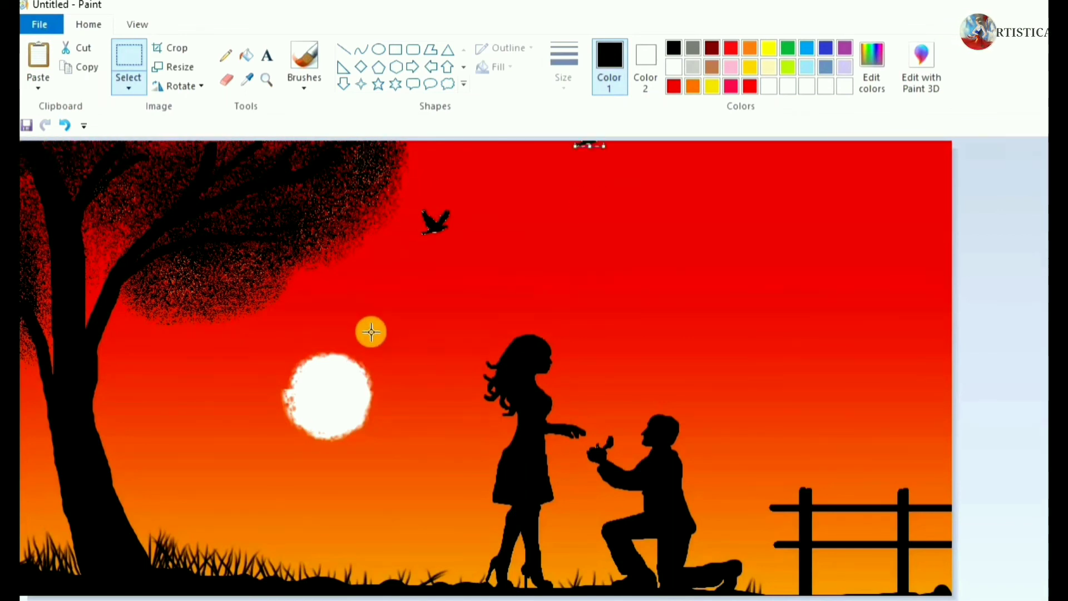
{"action": "key", "text": "Up"}
{"action": "key", "text": "Up"}
{"action": "key", "text": "Up"}
{"action": "key", "text": "Up"}
{"action": "left_click", "coordinate": [641, 312]}
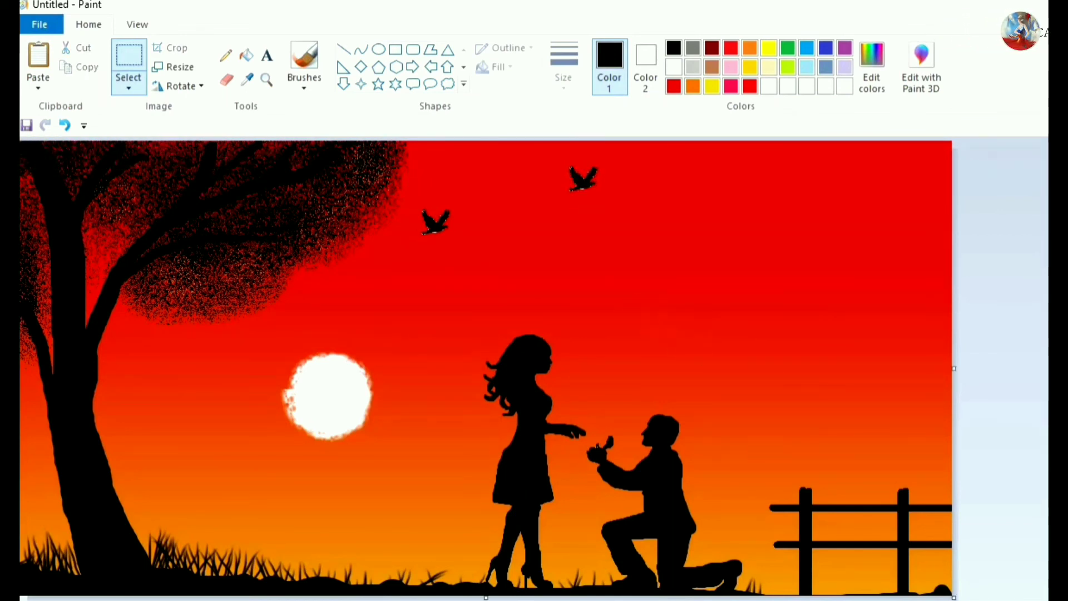
- Paste another black bird and move it across the sky to the canvas's upper corner above the fence
{"action": "key", "text": "ctrl+v"}
{"action": "key", "text": "Right"}
{"action": "key", "text": "Right"}
{"action": "key", "text": "Right"}
{"action": "key", "text": "Right"}
{"action": "key", "text": "Right"}
{"action": "key", "text": "Right"}
{"action": "key", "text": "Right"}
{"action": "key", "text": "Right"}
{"action": "key", "text": "Right"}
{"action": "key", "text": "Right"}
{"action": "key", "text": "Right"}
{"action": "key", "text": "Right"}
{"action": "key", "text": "Right"}
{"action": "key", "text": "Right"}
{"action": "key", "text": "Right"}
{"action": "key", "text": "Right"}
{"action": "key", "text": "Right"}
{"action": "key", "text": "Right"}
{"action": "key", "text": "Right"}
{"action": "key", "text": "Right"}
{"action": "key", "text": "Down"}
{"action": "key", "text": "Down"}
{"action": "key", "text": "Down"}
{"action": "key", "text": "Down"}
{"action": "key", "text": "Right"}
{"action": "key", "text": "Right"}
{"action": "key", "text": "Right"}
{"action": "key", "text": "Right"}
{"action": "key", "text": "Right"}
{"action": "key", "text": "Right"}
{"action": "key", "text": "Right"}
{"action": "key", "text": "Right"}
{"action": "key", "text": "Right"}
{"action": "key", "text": "Right"}
{"action": "key", "text": "Down"}
{"action": "key", "text": "Down"}
{"action": "key", "text": "Down"}
{"action": "key", "text": "Down"}
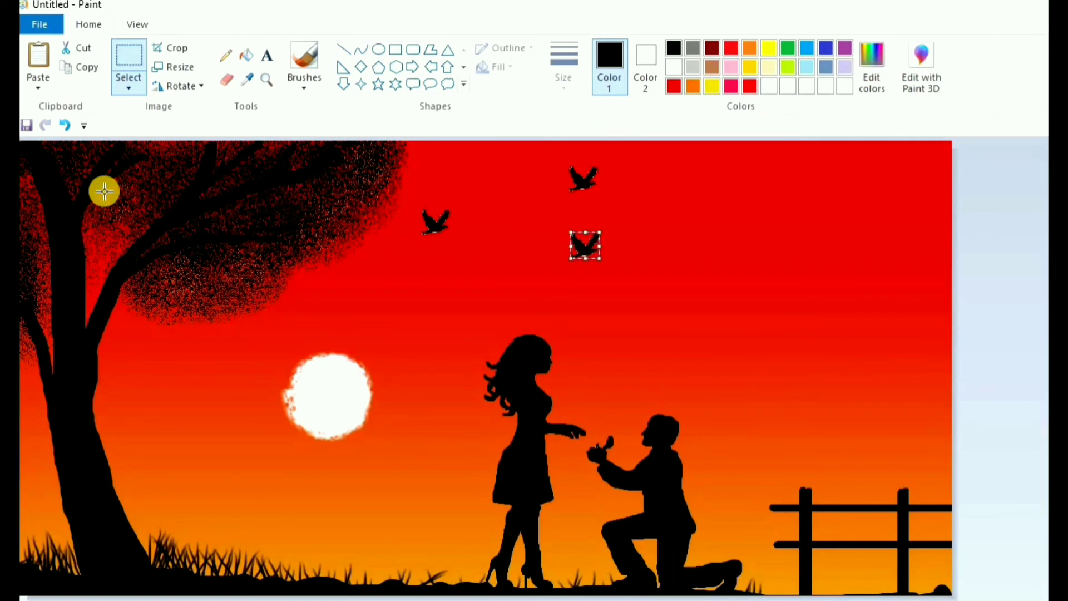
{"action": "key", "text": "Up"}
{"action": "key", "text": "Up"}
{"action": "key", "text": "Up"}
{"action": "key", "text": "Up"}
{"action": "key", "text": "Up"}
{"action": "key", "text": "Up"}
{"action": "key", "text": "Right"}
{"action": "key", "text": "Right"}
{"action": "key", "text": "Right"}
{"action": "key", "text": "Right"}
{"action": "key", "text": "Right"}
{"action": "key", "text": "Right"}
{"action": "key", "text": "Right"}
{"action": "key", "text": "Right"}
{"action": "key", "text": "Right"}
{"action": "key", "text": "Right"}
{"action": "key", "text": "Down"}
{"action": "key", "text": "Down"}
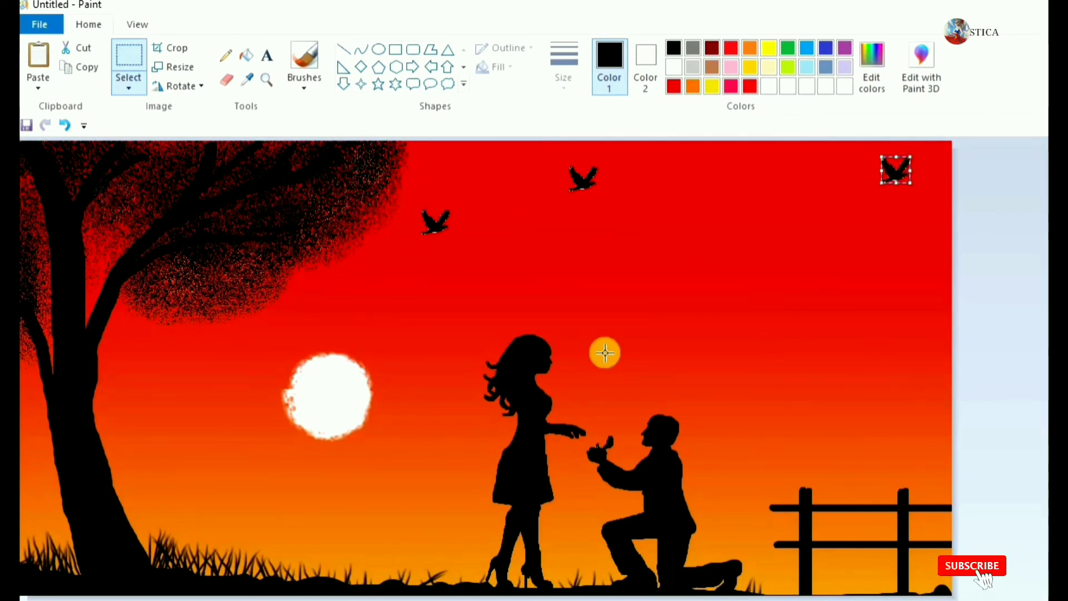
{"action": "key", "text": "Right"}
{"action": "key", "text": "Right"}
{"action": "key", "text": "Up"}
{"action": "key", "text": "Up"}
{"action": "key", "text": "Up"}
{"action": "key", "text": "Up"}
{"action": "key", "text": "Up"}
{"action": "key", "text": "Right"}
{"action": "key", "text": "Right"}
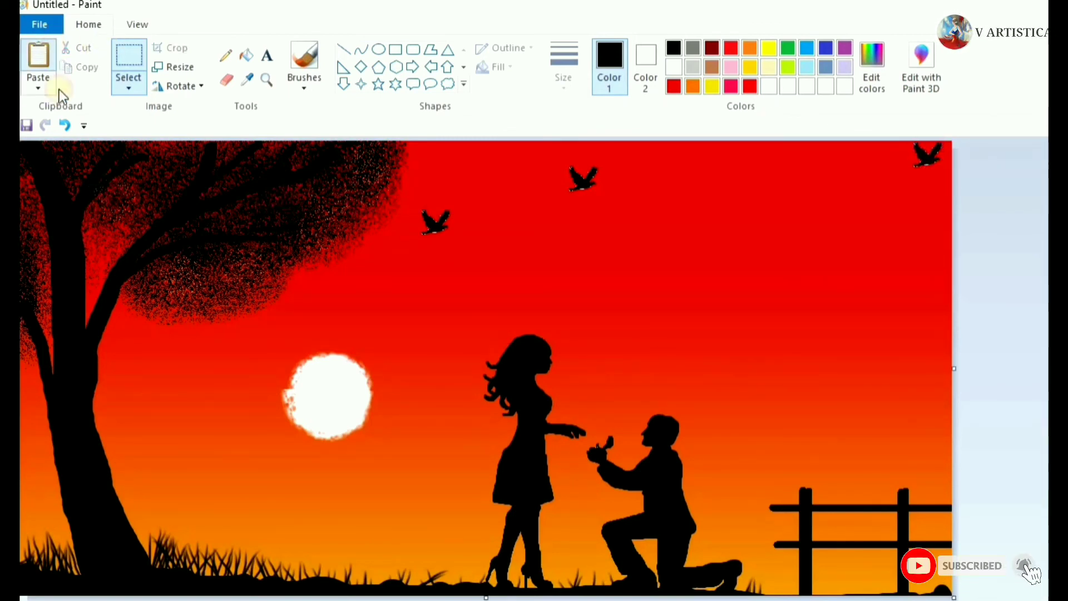
- Paste one more bird, place it in the sky between the two previous copies, and shrink it to a smaller size
{"action": "left_click", "coordinate": [38, 58]}
{"action": "key", "text": "Right"}
{"action": "key", "text": "Right"}
{"action": "key", "text": "Right"}
{"action": "key", "text": "Right"}
{"action": "key", "text": "Right"}
{"action": "key", "text": "Right"}
{"action": "key", "text": "Right"}
{"action": "key", "text": "Right"}
{"action": "key", "text": "Right"}
{"action": "key", "text": "Right"}
{"action": "key", "text": "Right"}
{"action": "key", "text": "Right"}
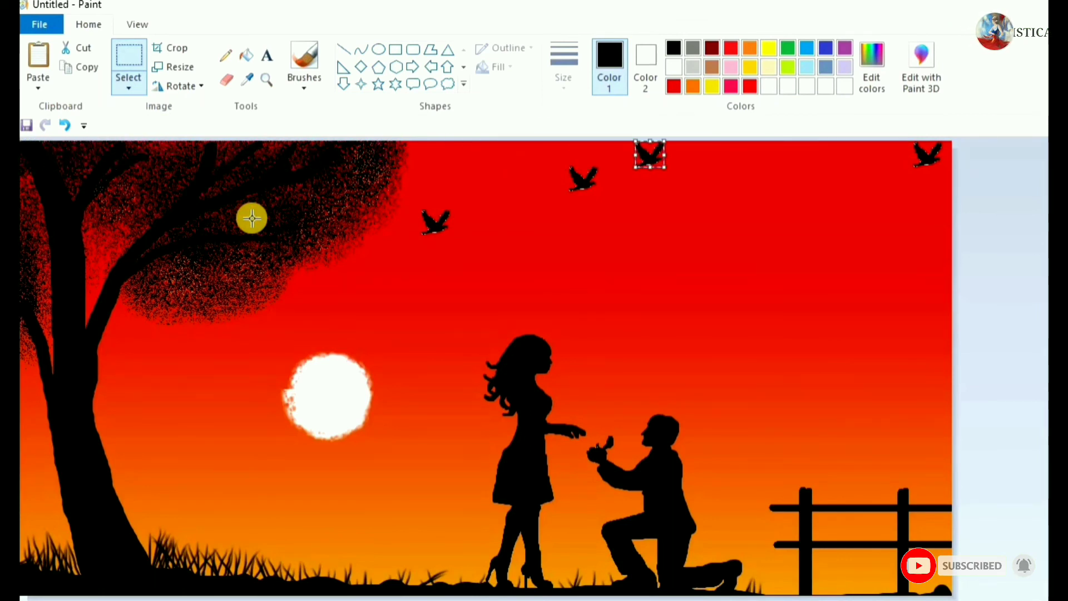
{"action": "key", "text": "Left"}
{"action": "key", "text": "Left"}
{"action": "key", "text": "Left"}
{"action": "key", "text": "Left"}
{"action": "key", "text": "Down"}
{"action": "key", "text": "Down"}
{"action": "key", "text": "Right"}
{"action": "key", "text": "Right"}
{"action": "key", "text": "Right"}
{"action": "key", "text": "Right"}
{"action": "key", "text": "Right"}
{"action": "key", "text": "Right"}
{"action": "key", "text": "Right"}
{"action": "key", "text": "Right"}
{"action": "key", "text": "Down"}
{"action": "key", "text": "Down"}
{"action": "key", "text": "Down"}
{"action": "key", "text": "Down"}
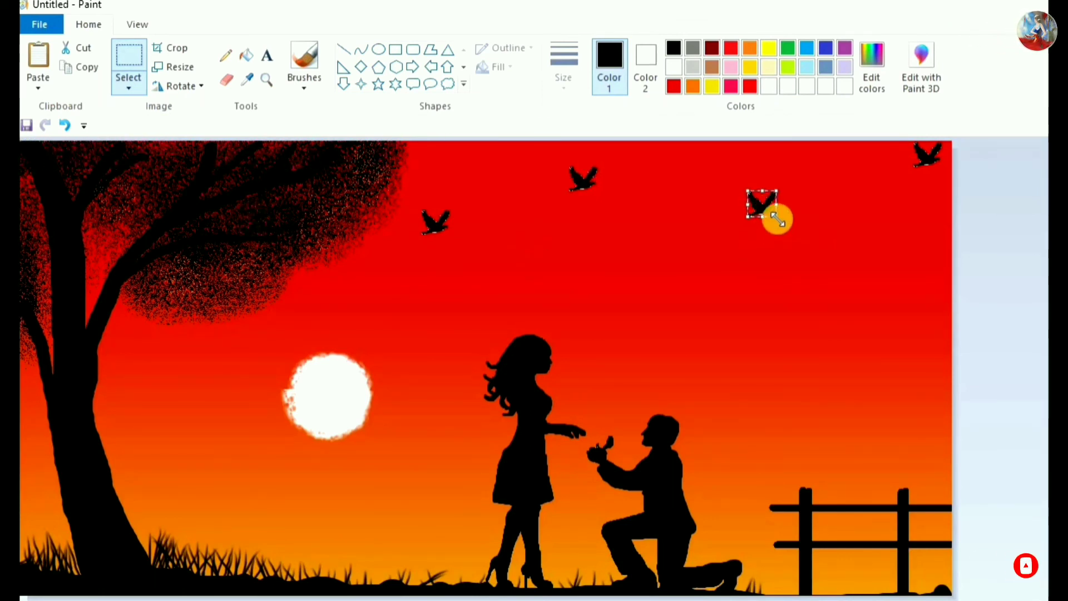
{"action": "left_click", "coordinate": [573, 302]}
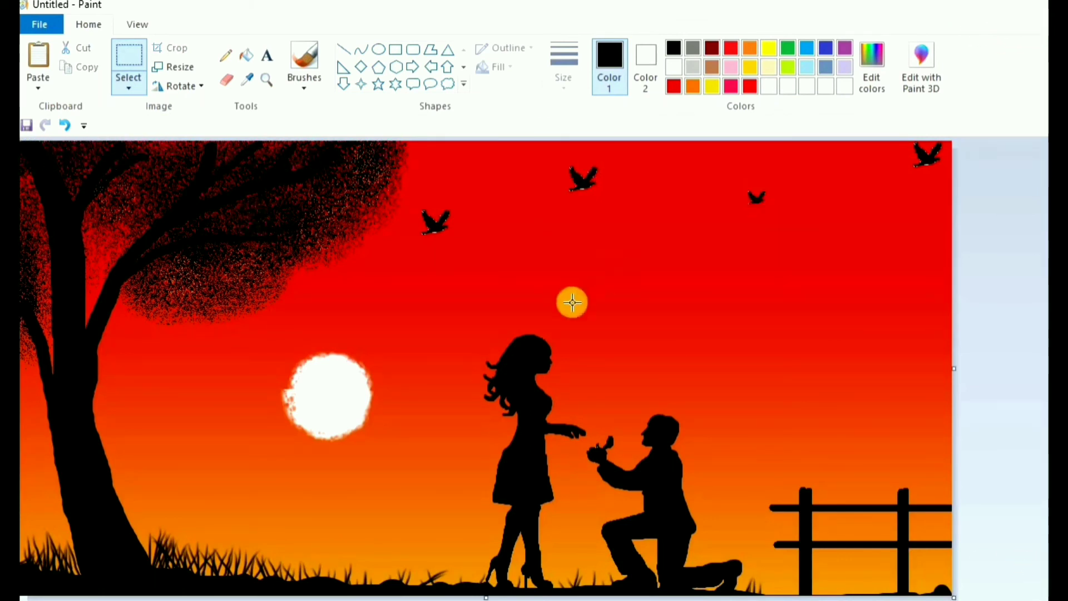
- Widen the sun slightly and fill its rough edge with white textured brush strokes
{"action": "left_click", "coordinate": [320, 57]}
{"action": "left_click", "coordinate": [355, 170]}
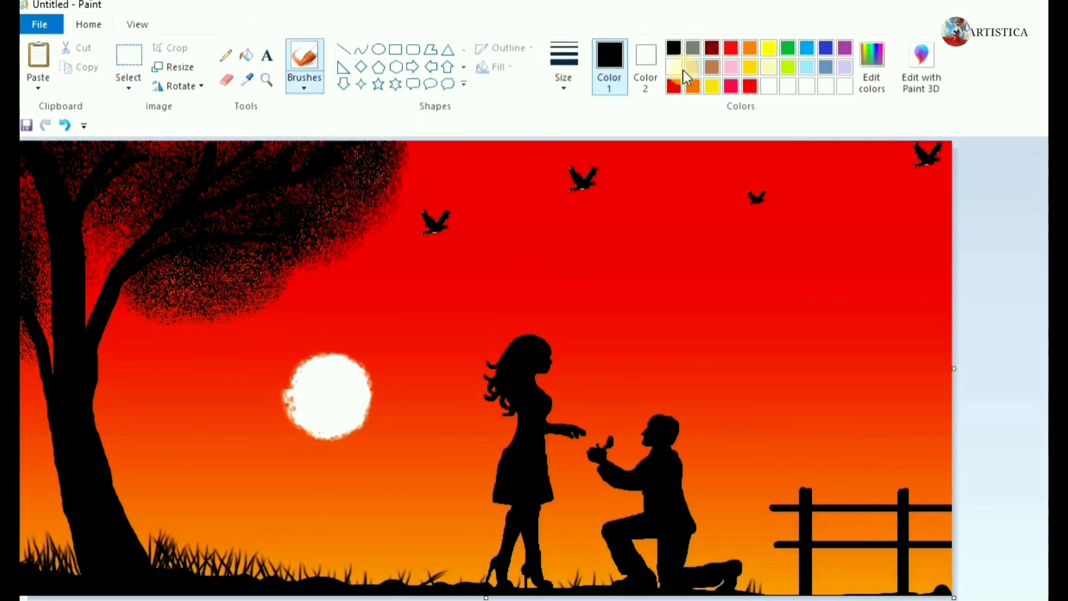
{"action": "left_click", "coordinate": [674, 67]}
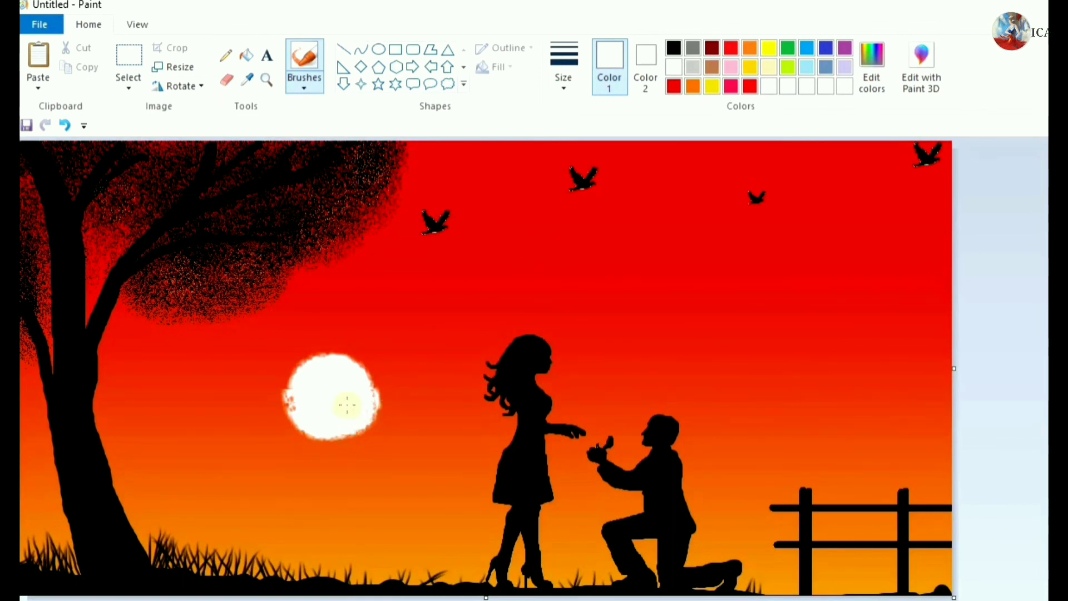
{"action": "mouse_move", "coordinate": [363, 379]}
{"action": "left_mouse_down"}
{"action": "mouse_move", "coordinate": [338, 365]}
{"action": "mouse_move", "coordinate": [299, 385]}
{"action": "mouse_move", "coordinate": [305, 415]}
{"action": "mouse_move", "coordinate": [344, 402]}
{"action": "left_mouse_up"}
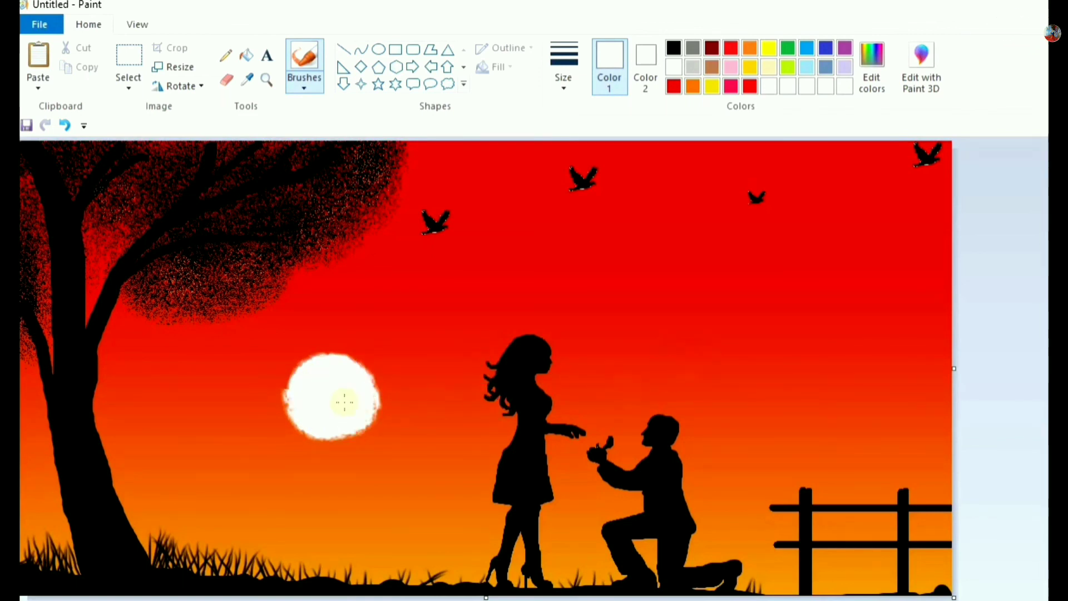